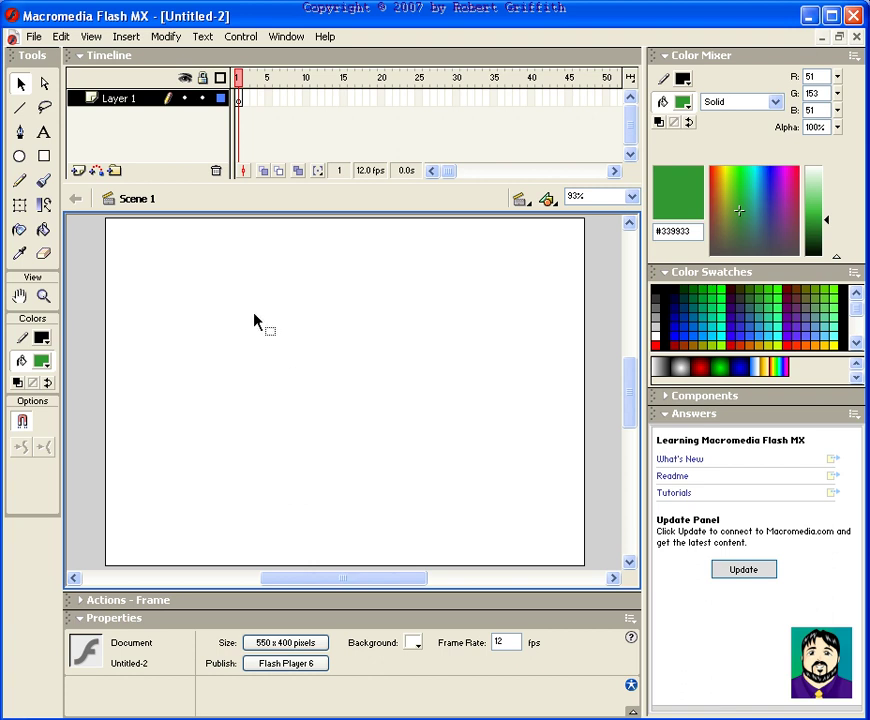
# Step: Draw a green, black-outlined 47.9 px circle left of centre and select it whole
pyautogui.click(19, 156)
pyautogui.moveTo(208, 295); pyautogui.dragTo(253, 335)
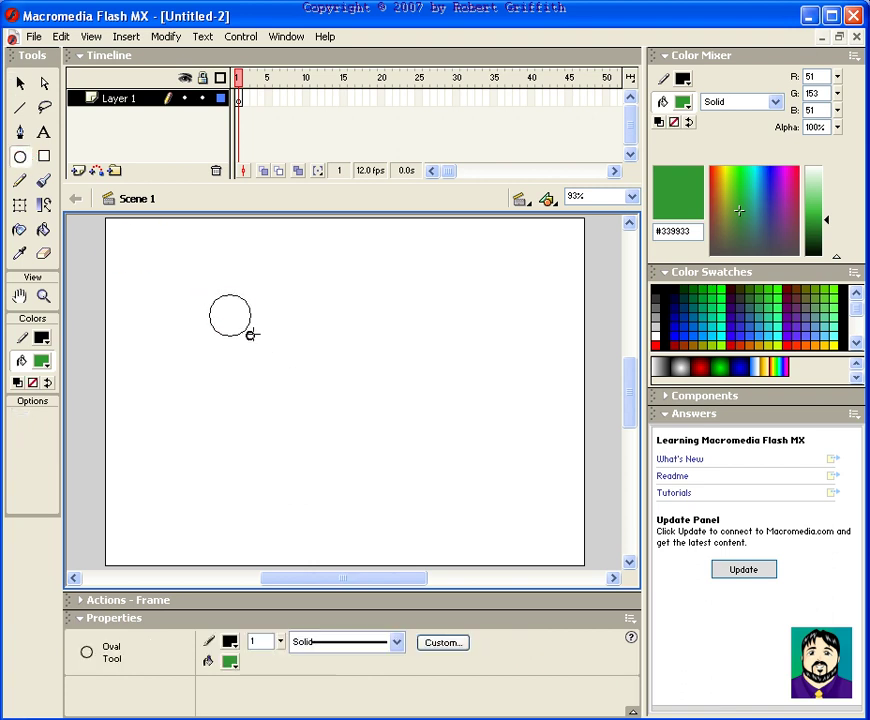
pyautogui.click(20, 83)
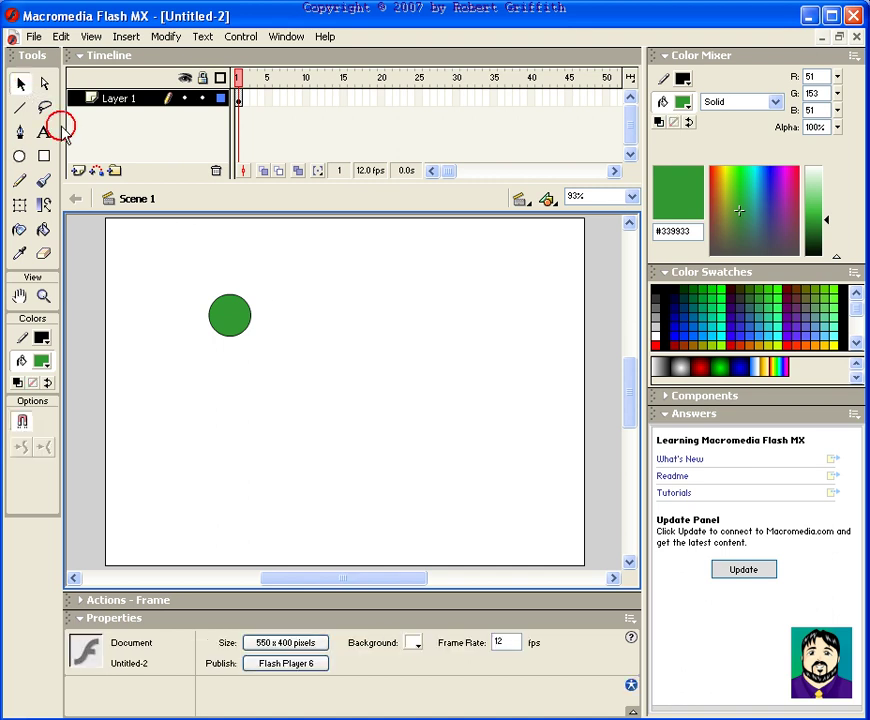
pyautogui.moveTo(184, 270); pyautogui.dragTo(277, 348)
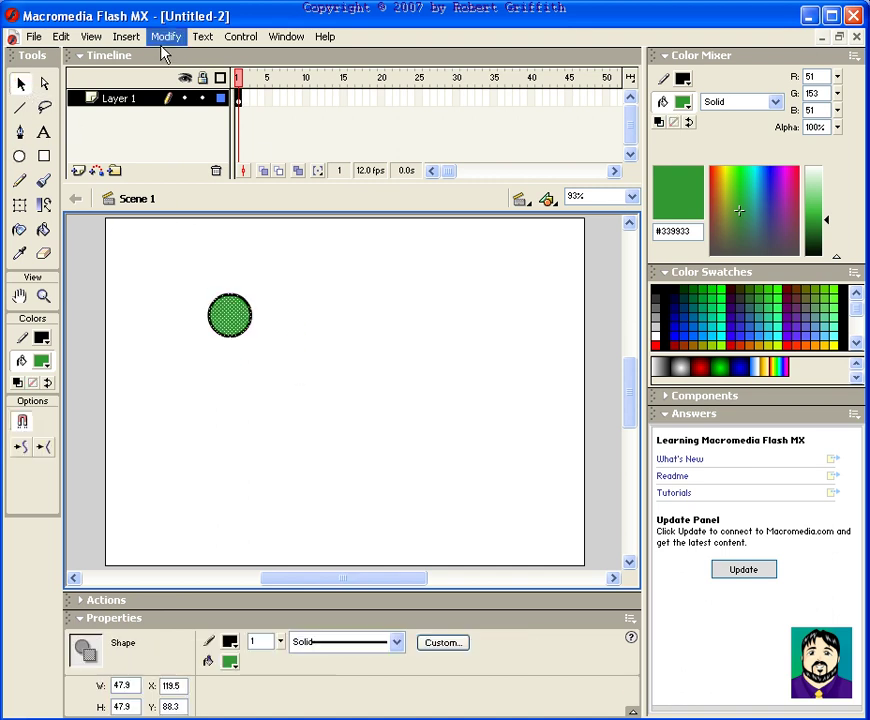
# Step: Convert the selected circle into a Button symbol named Symbol 1
pyautogui.click(126, 37)
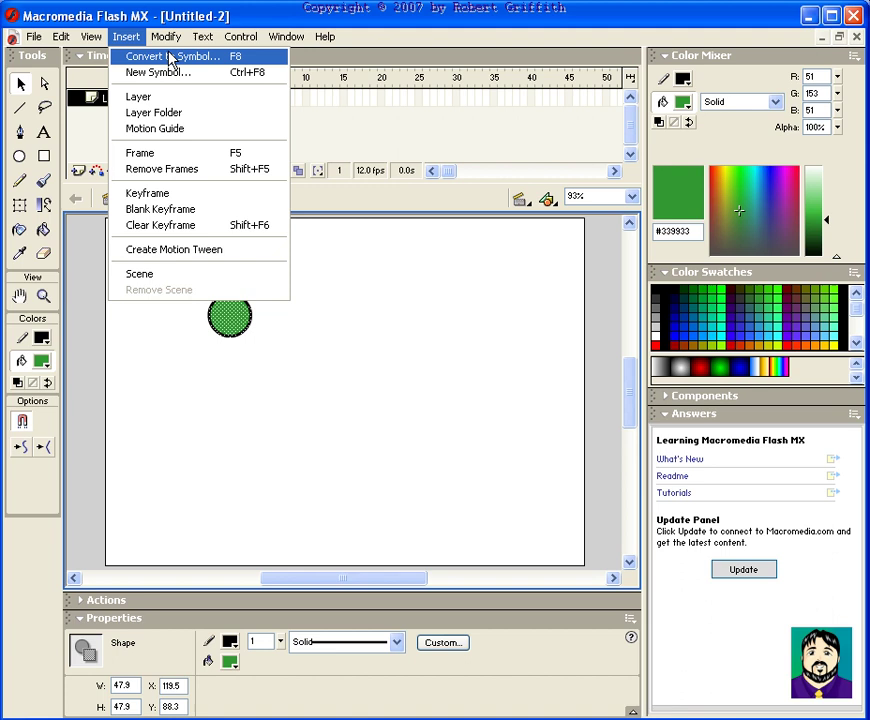
pyautogui.click(234, 58)
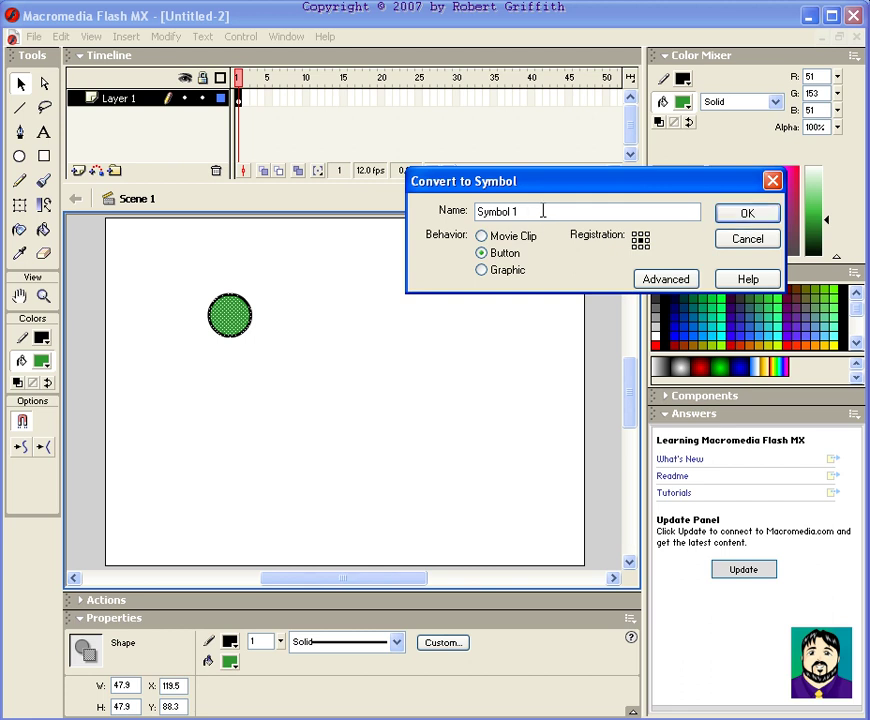
pyautogui.click(747, 213)
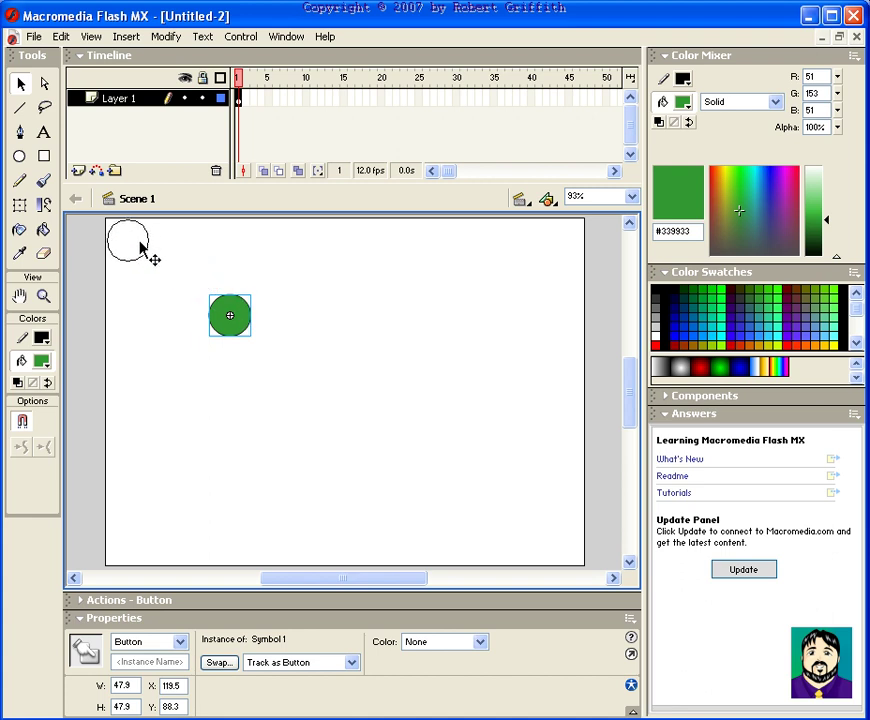
# Step: Place the button top-left, then add a frame 10 keyframe with it at bottom centre
pyautogui.moveTo(140, 245); pyautogui.dragTo(139, 244)
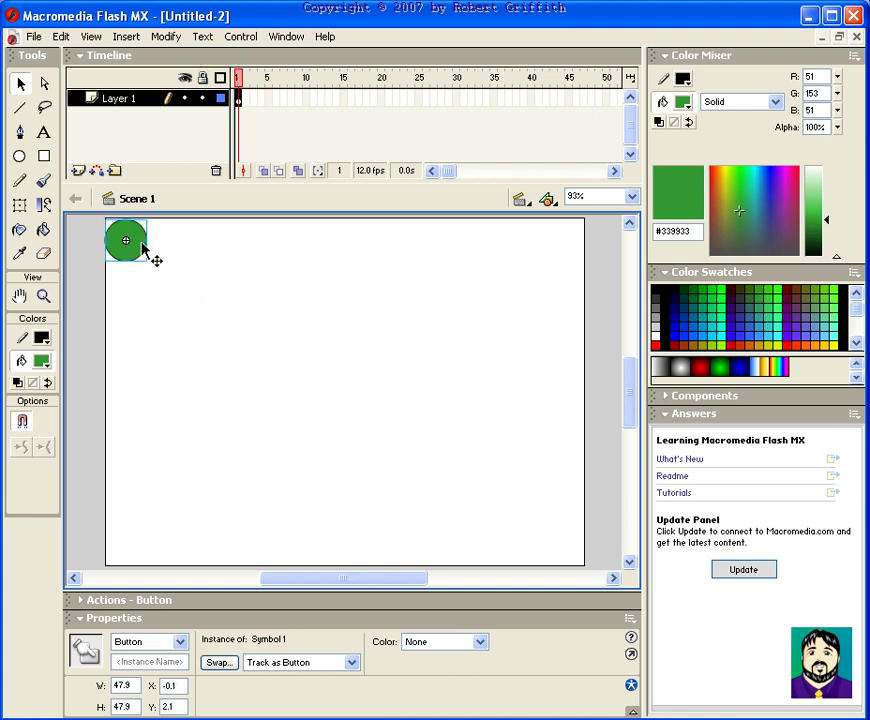
pyautogui.click(306, 100)
pyautogui.press('F6')
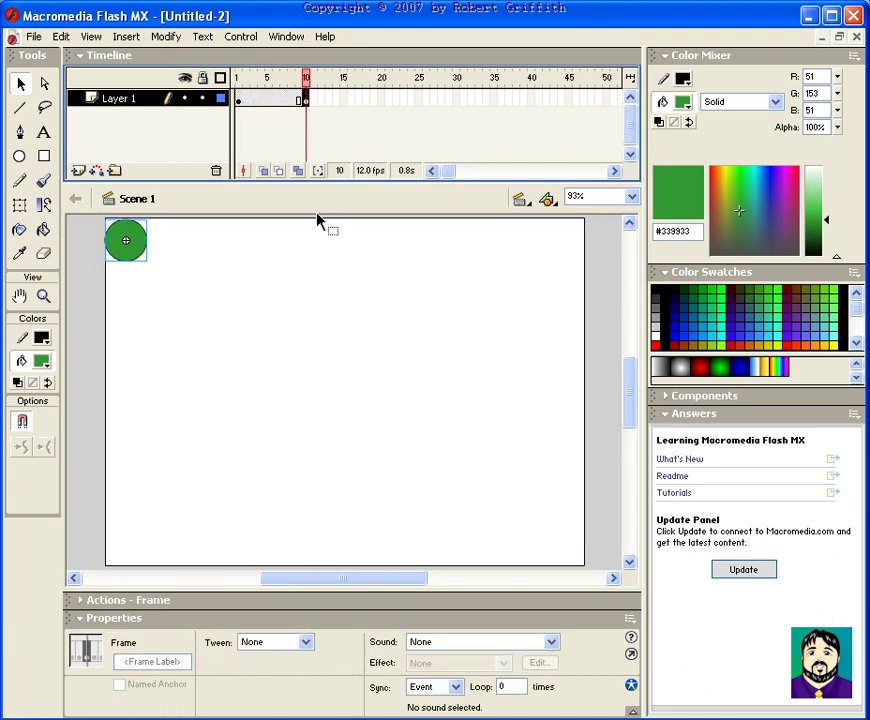
pyautogui.click(308, 101)
pyautogui.click(127, 37)
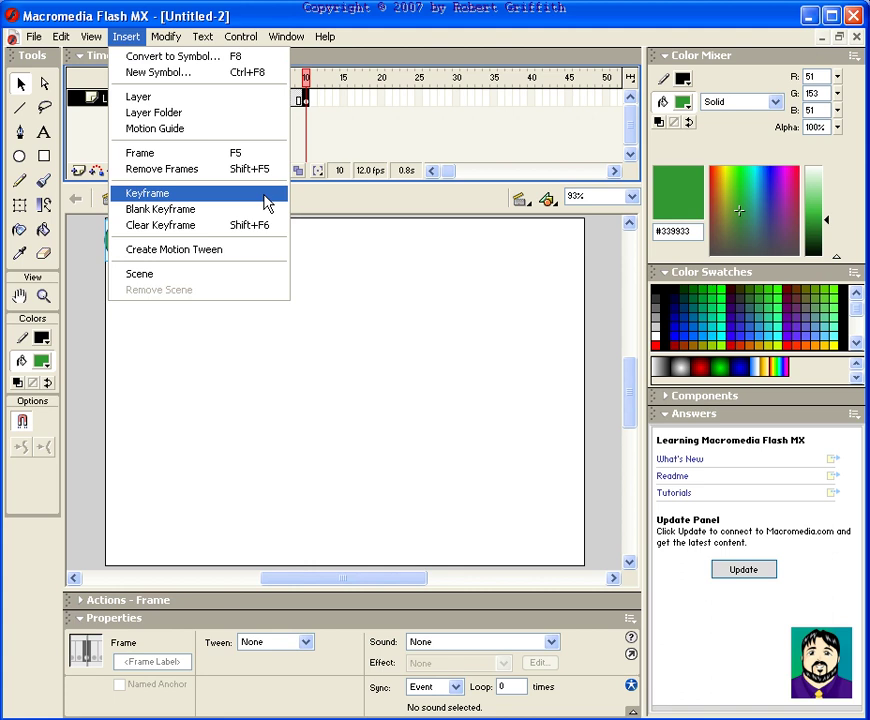
pyautogui.click(338, 19)
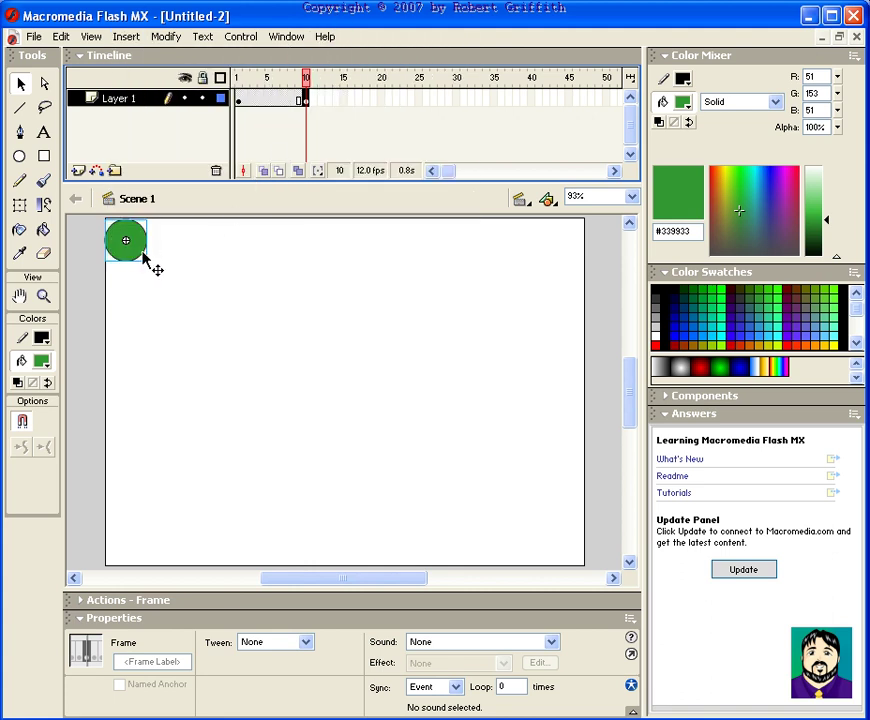
pyautogui.moveTo(139, 256); pyautogui.dragTo(345, 566)
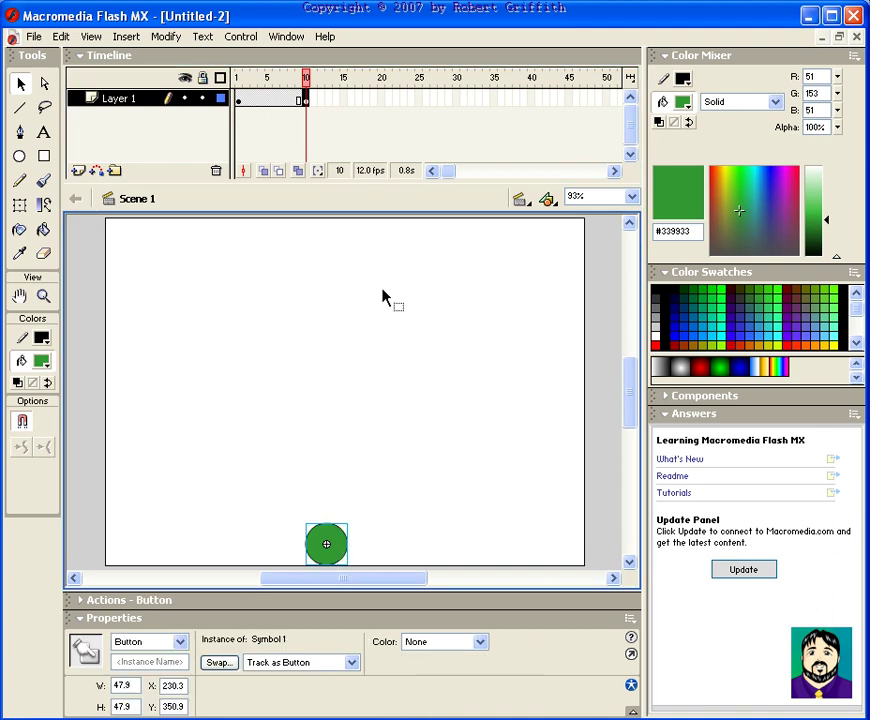
# Step: Add keyframes at frames 20, 30 and 40 with the button top-right, bottom-centre, then top-left
pyautogui.click(381, 100)
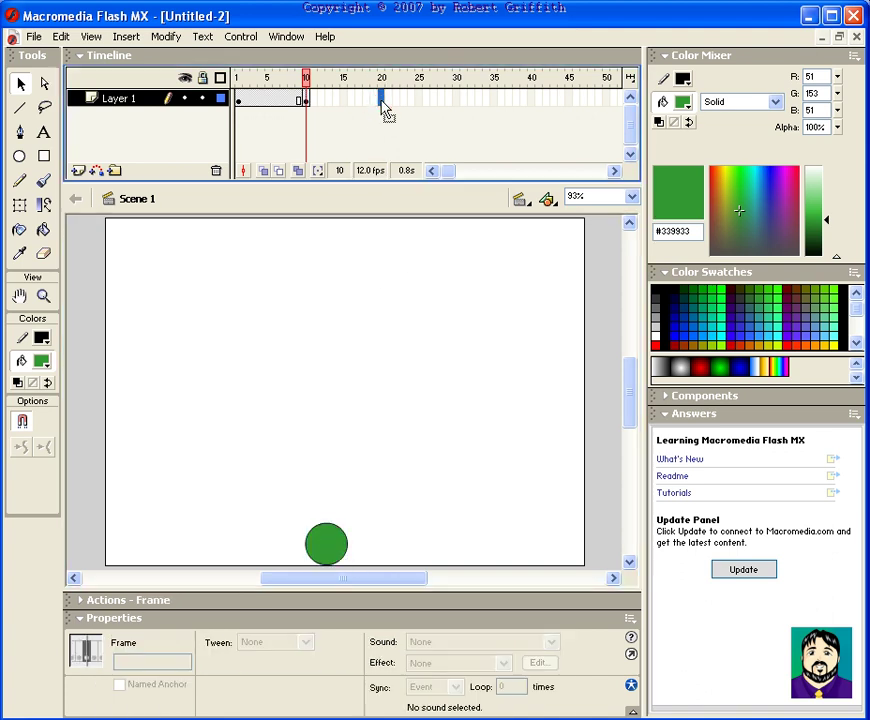
pyautogui.press('F6')
pyautogui.moveTo(335, 545)
pyautogui.mouseDown()
pyautogui.moveTo(544, 288)
pyautogui.moveTo(568, 240)
pyautogui.mouseUp()
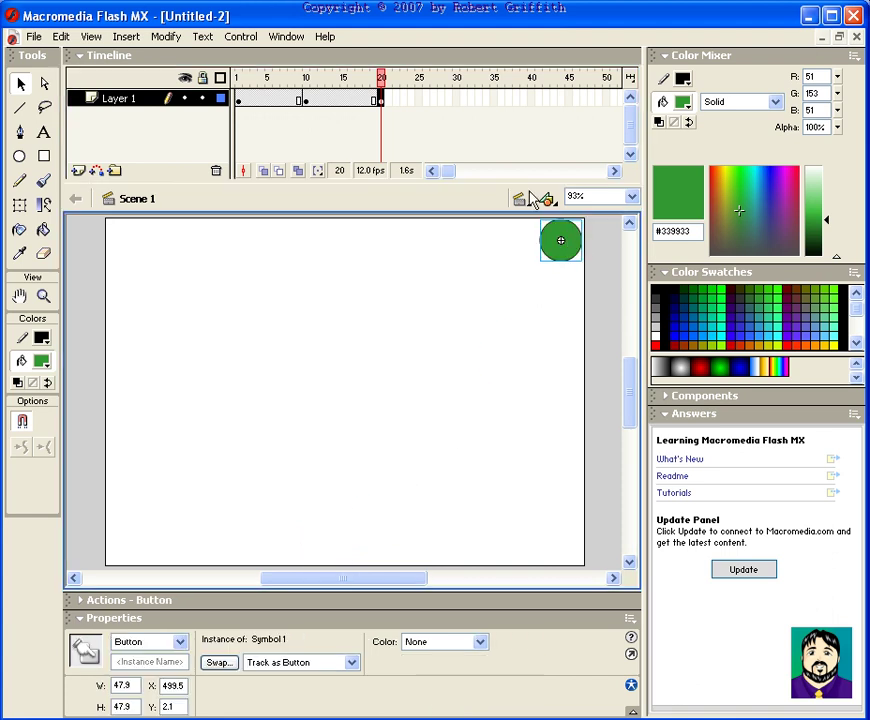
pyautogui.click(457, 101)
pyautogui.press('F6')
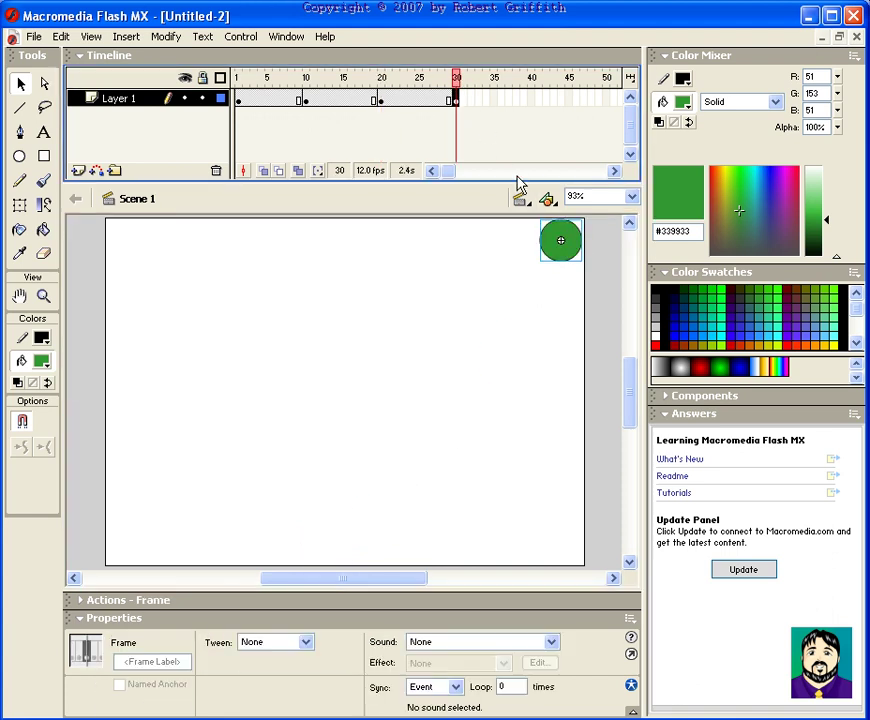
pyautogui.moveTo(572, 254); pyautogui.dragTo(354, 555)
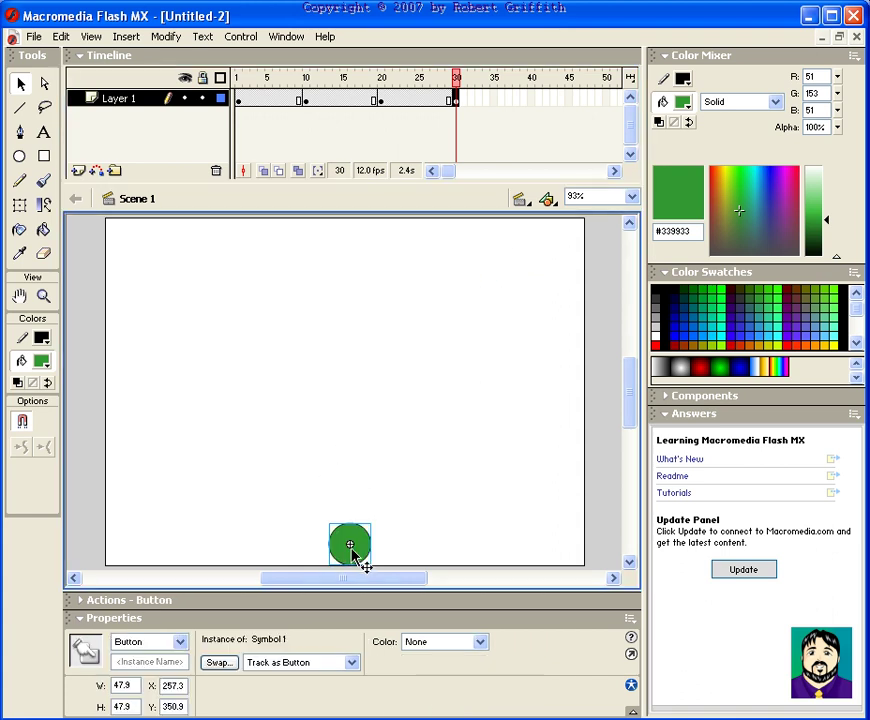
pyautogui.click(531, 101)
pyautogui.press('F6')
pyautogui.moveTo(357, 545)
pyautogui.mouseDown()
pyautogui.moveTo(149, 273)
pyautogui.moveTo(146, 246)
pyautogui.moveTo(133, 235)
pyautogui.mouseUp()
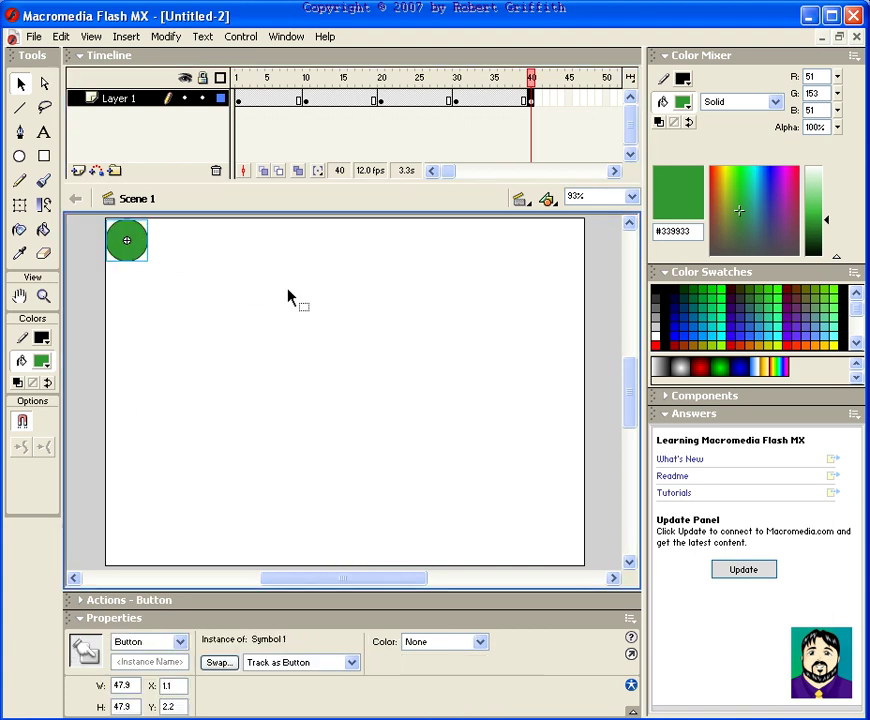
pyautogui.hotkey('ctrl', 'Return')
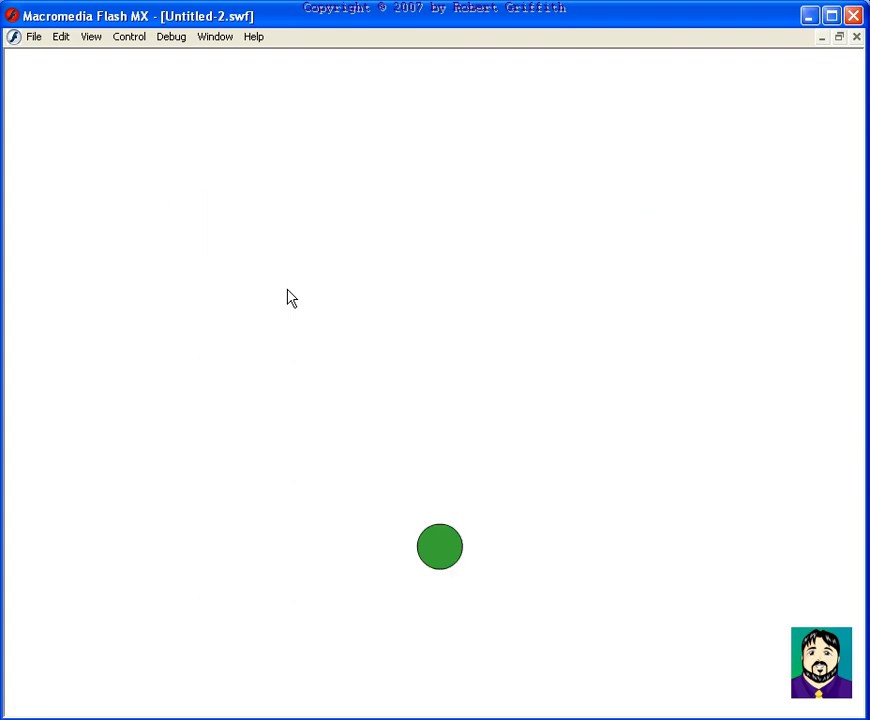
pyautogui.click(856, 36)
pyautogui.click(541, 99)
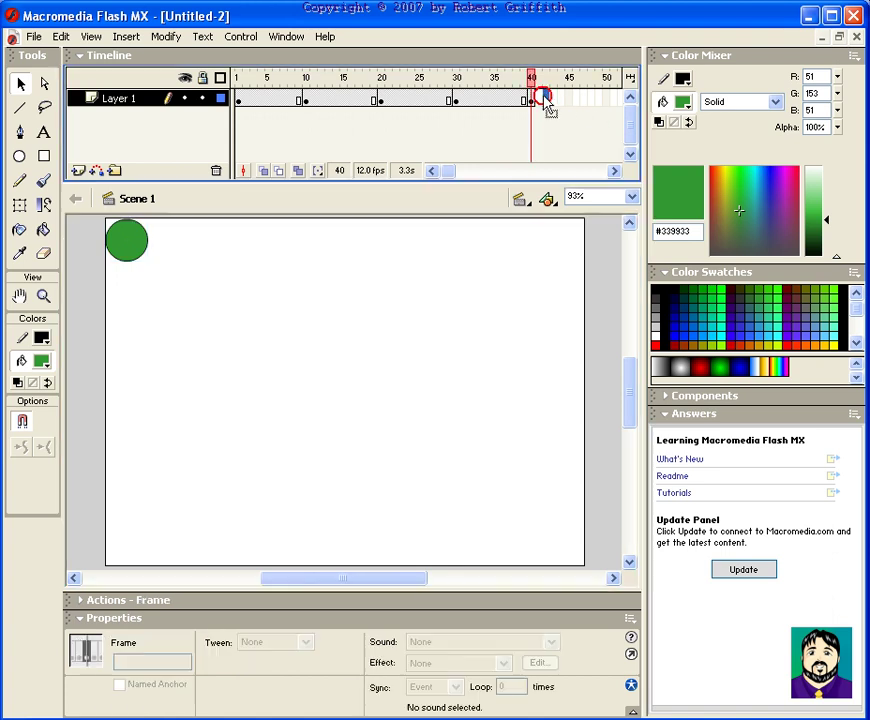
# Step: Apply a Motion tween across Layer 1 frames 1–40, then deselect
pyautogui.moveTo(538, 106)
pyautogui.mouseDown()
pyautogui.moveTo(544, 101)
pyautogui.moveTo(239, 107)
pyautogui.moveTo(240, 100)
pyautogui.mouseUp()
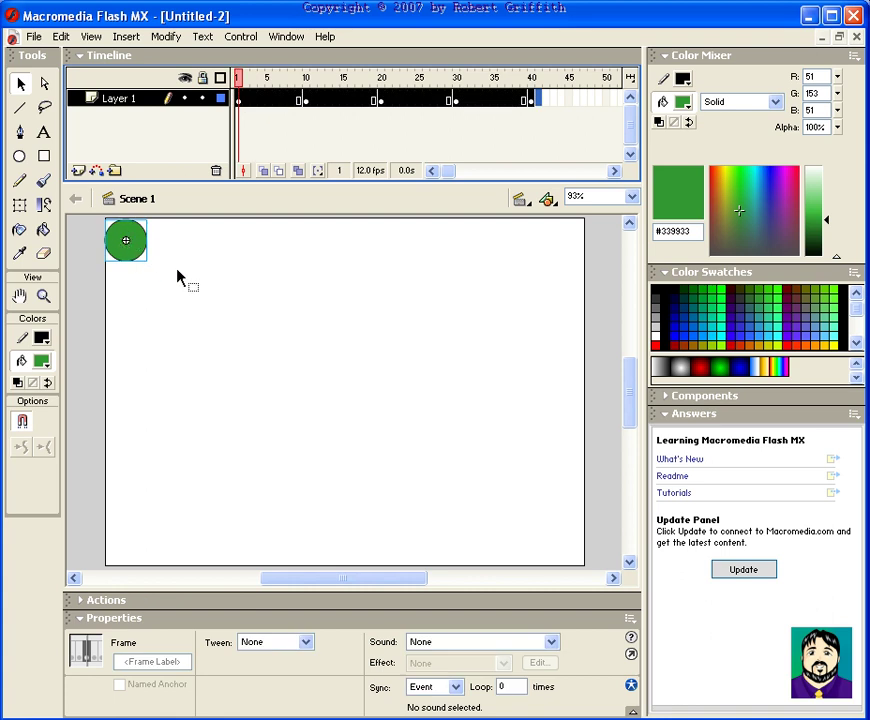
pyautogui.click(275, 641)
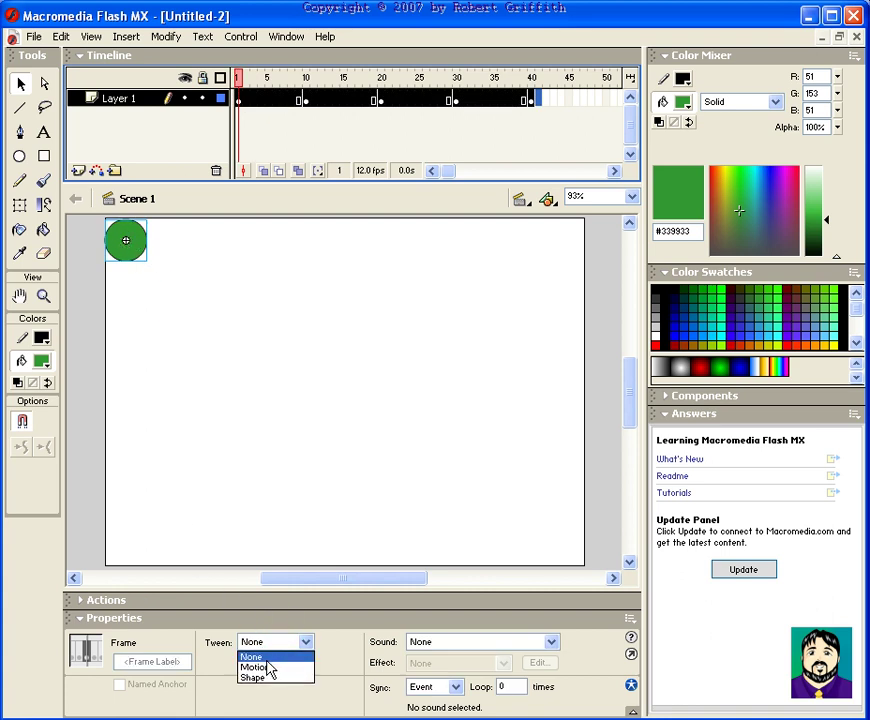
pyautogui.click(266, 668)
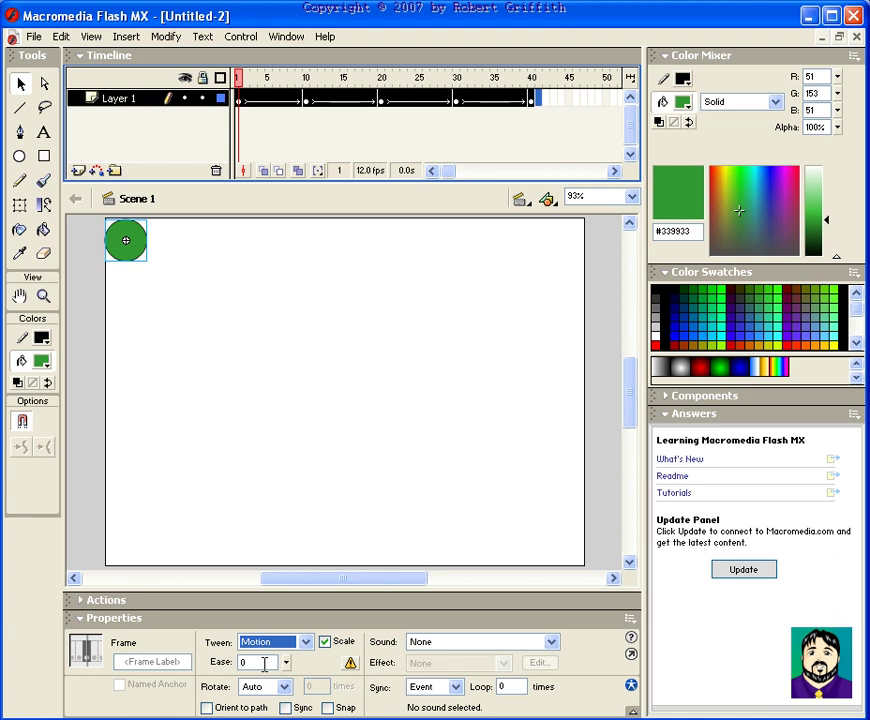
pyautogui.click(195, 254)
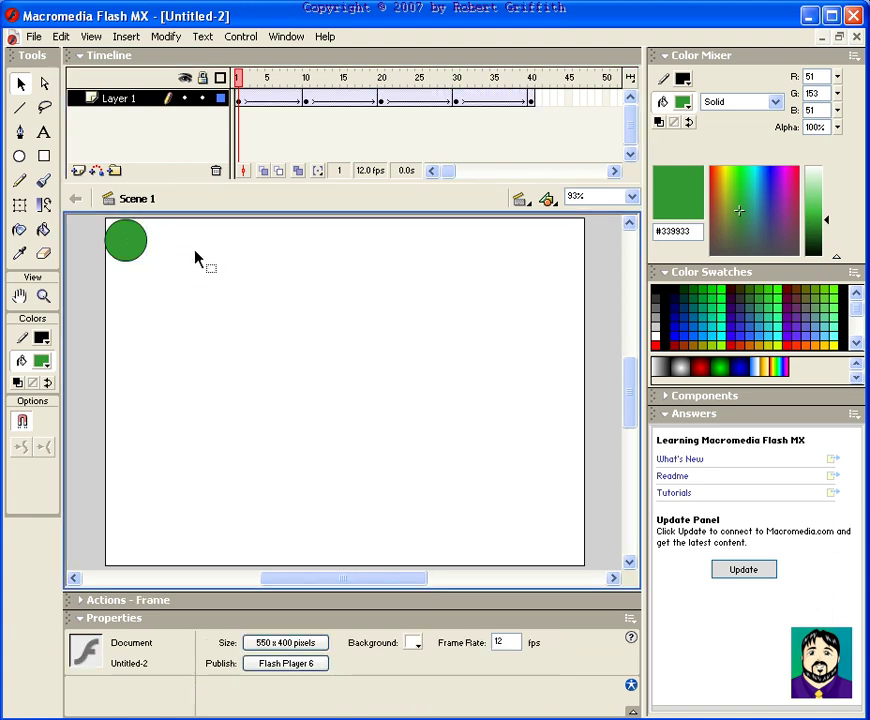
pyautogui.hotkey('ctrl', 'Return')
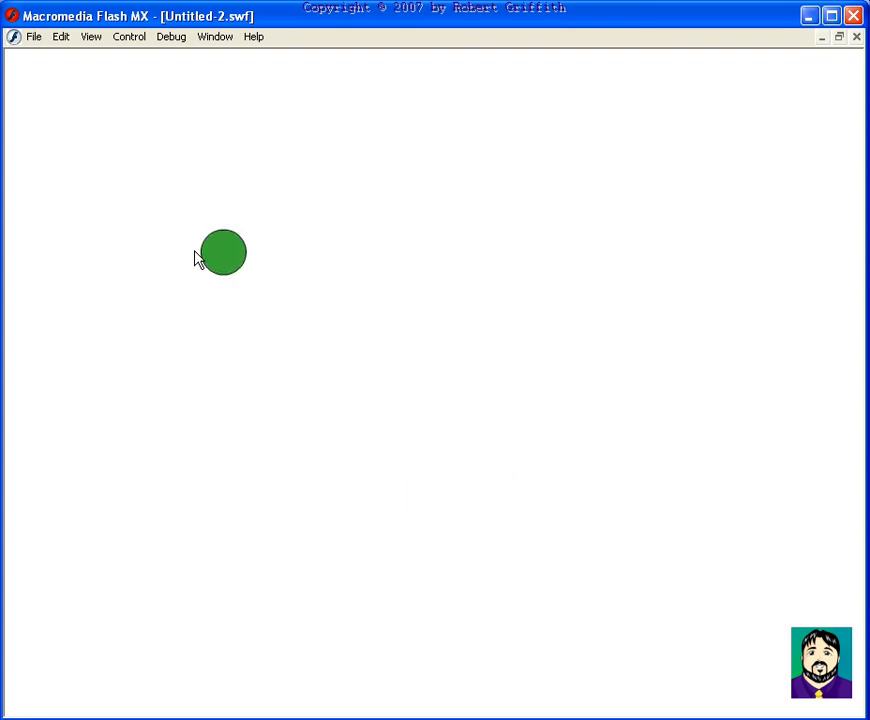
pyautogui.click(856, 37)
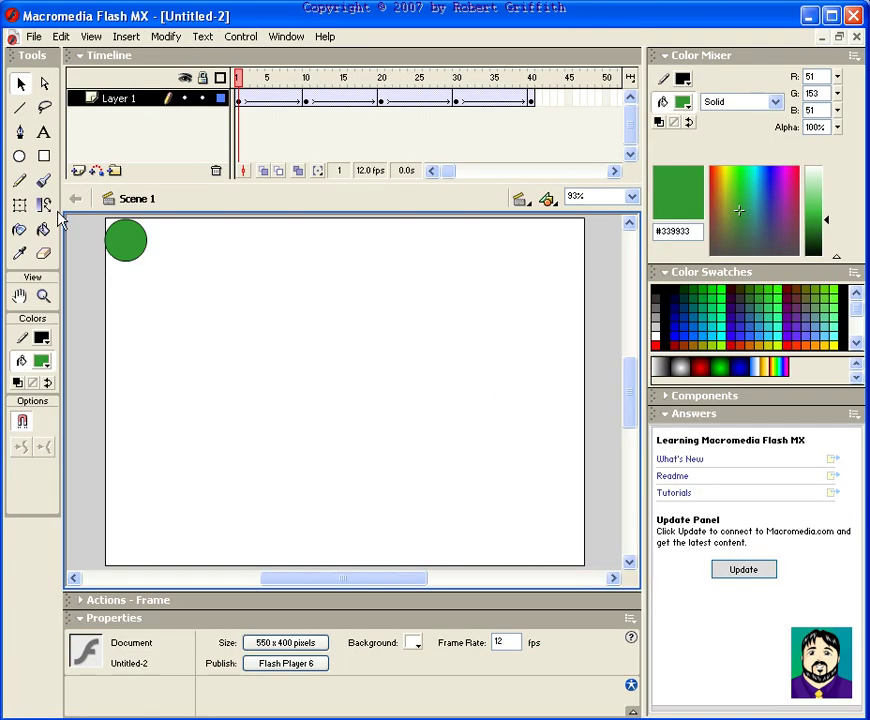
# Step: Draw a no-fill black outline rectangle bordering the stage, then test the movie
pyautogui.click(45, 157)
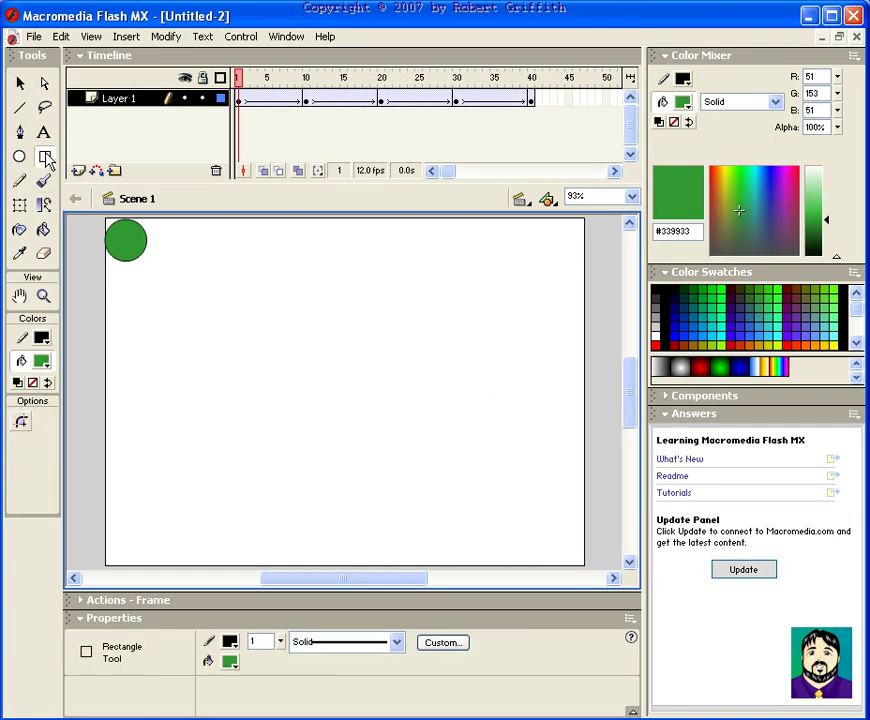
pyautogui.click(42, 364)
pyautogui.click(181, 333)
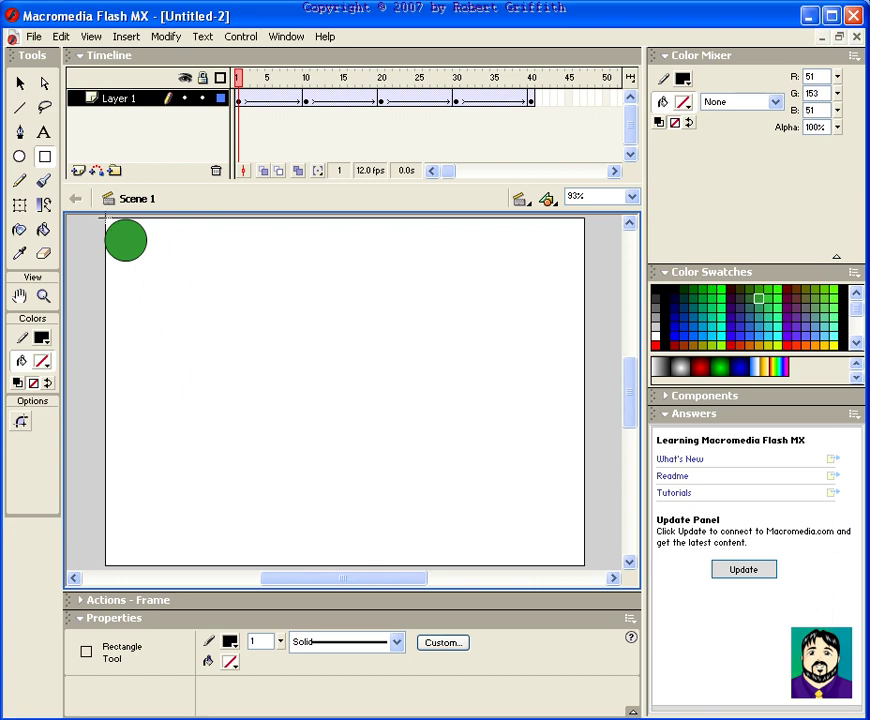
pyautogui.moveTo(105, 218)
pyautogui.mouseDown()
pyautogui.moveTo(190, 254)
pyautogui.moveTo(567, 536)
pyautogui.moveTo(583, 562)
pyautogui.mouseUp()
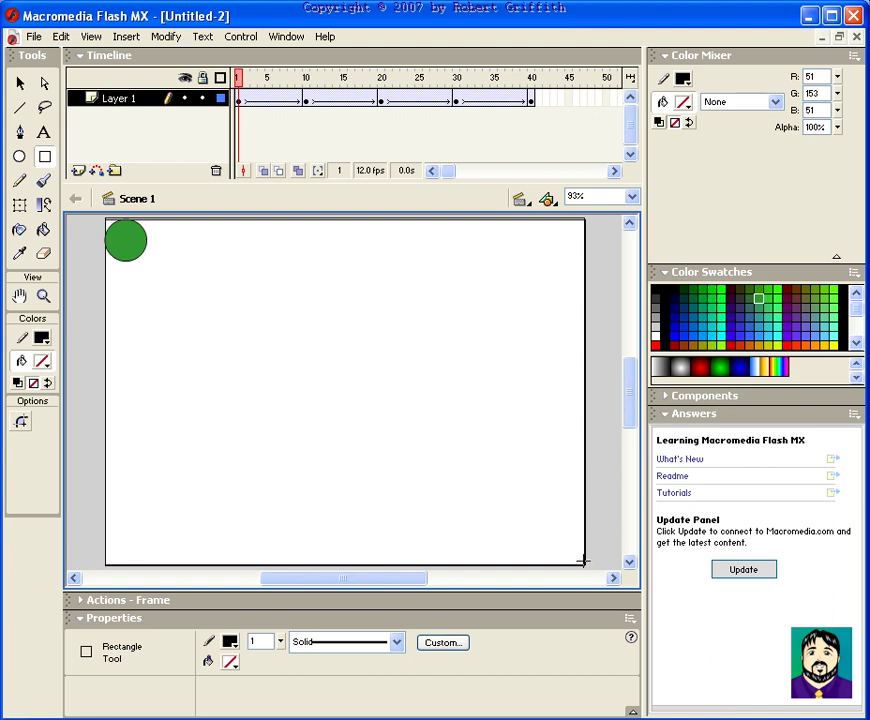
pyautogui.hotkey('ctrl', 'Return')
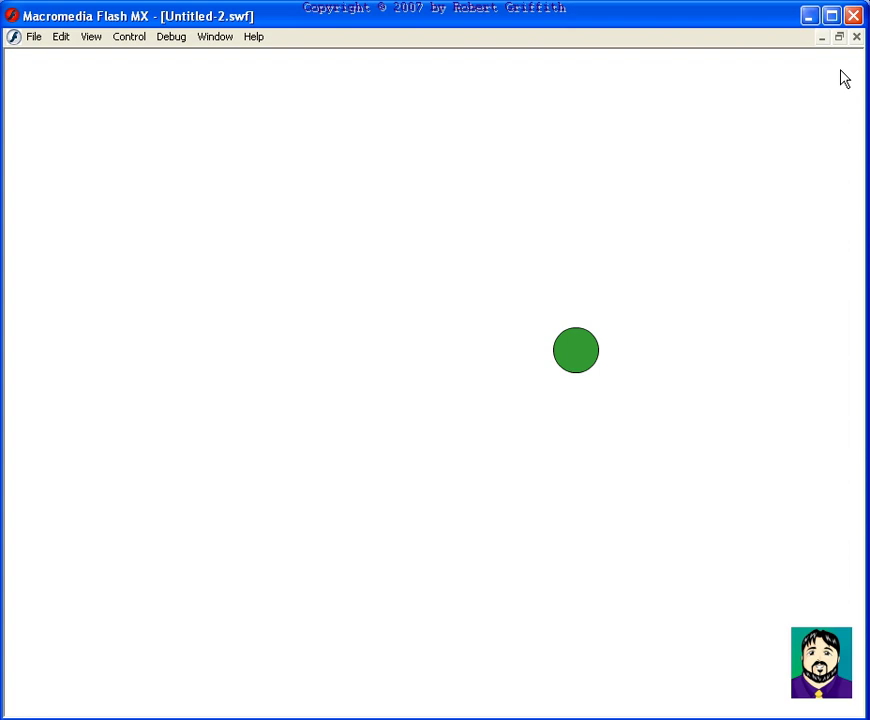
# Step: Close the test movie and return to the stage, selecting then deselecting the circle button
pyautogui.click(856, 37)
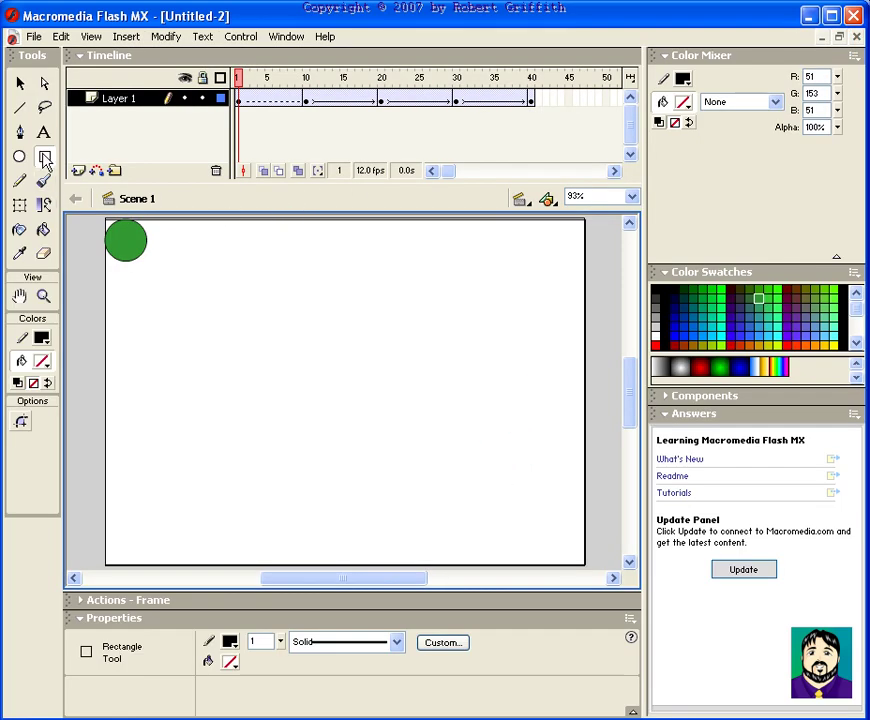
pyautogui.click(20, 83)
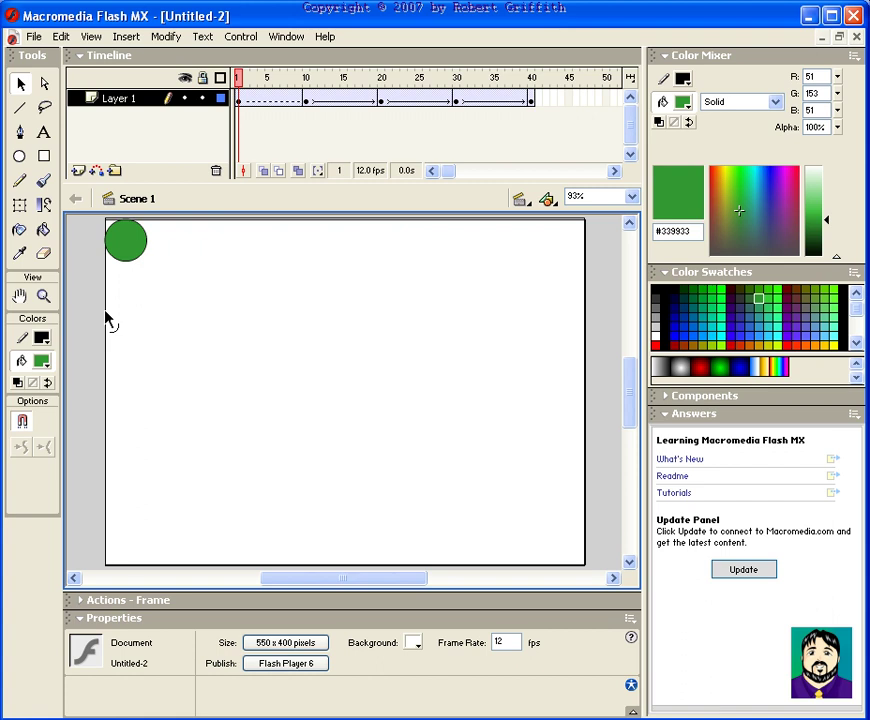
pyautogui.hotkey('ctrl', 'a')
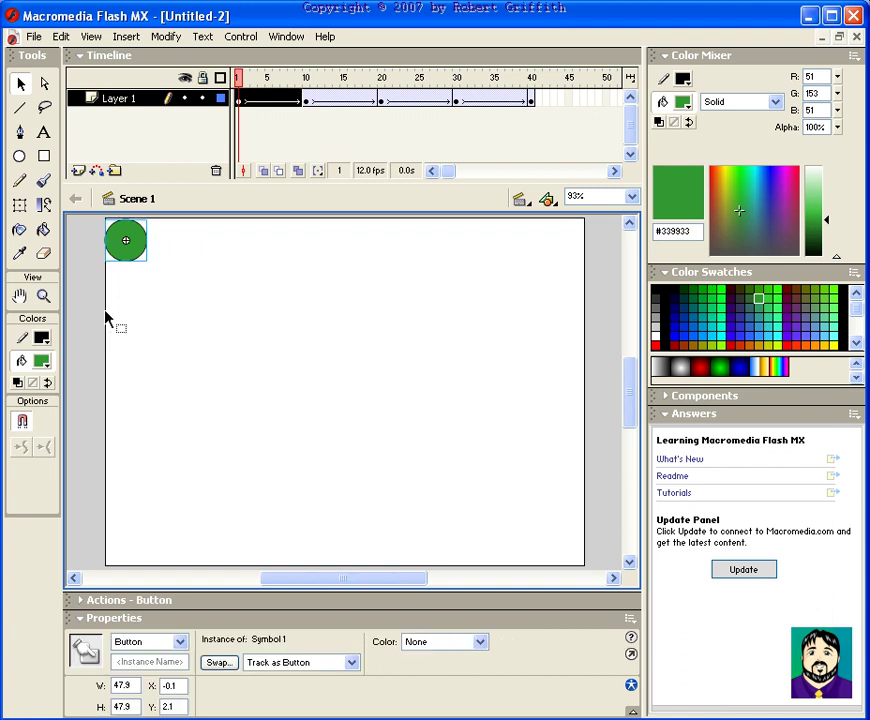
pyautogui.click(140, 285)
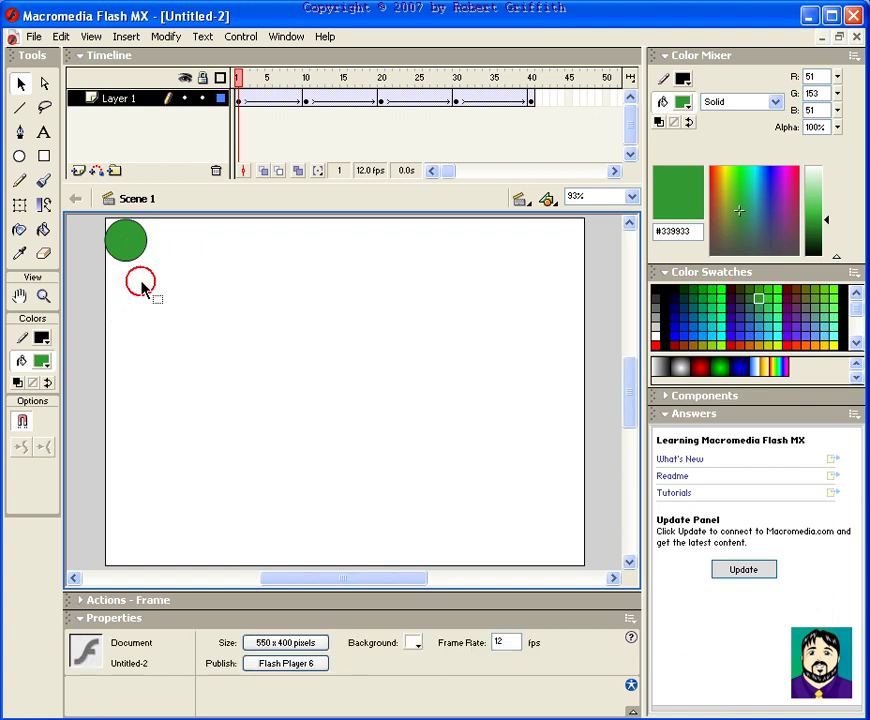
# Step: Add a new layer below Layer 1 and name it Background
pyautogui.click(79, 171)
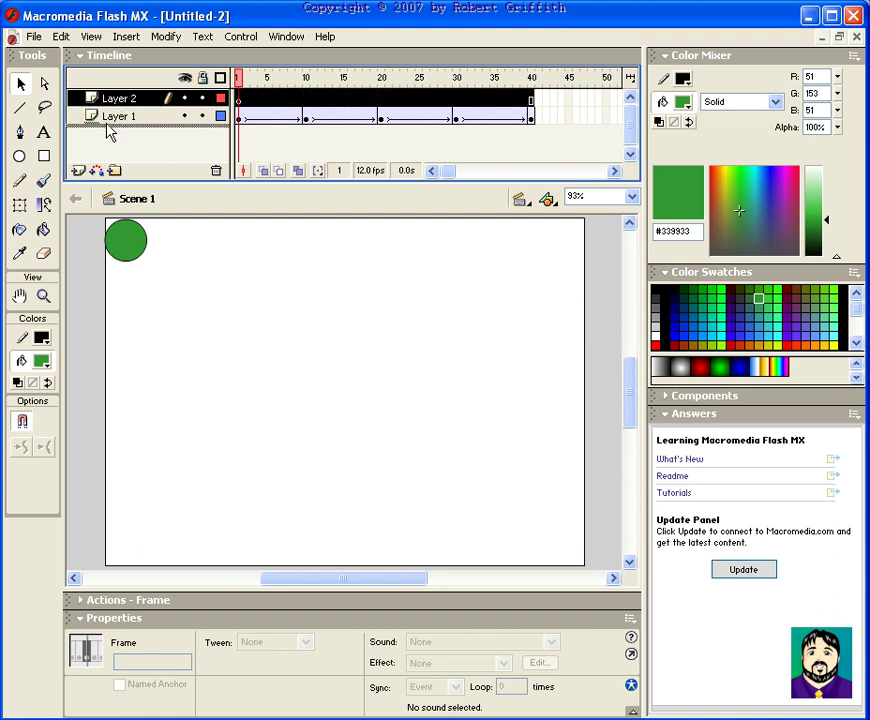
pyautogui.moveTo(116, 102); pyautogui.dragTo(112, 132)
pyautogui.doubleClick(113, 115)
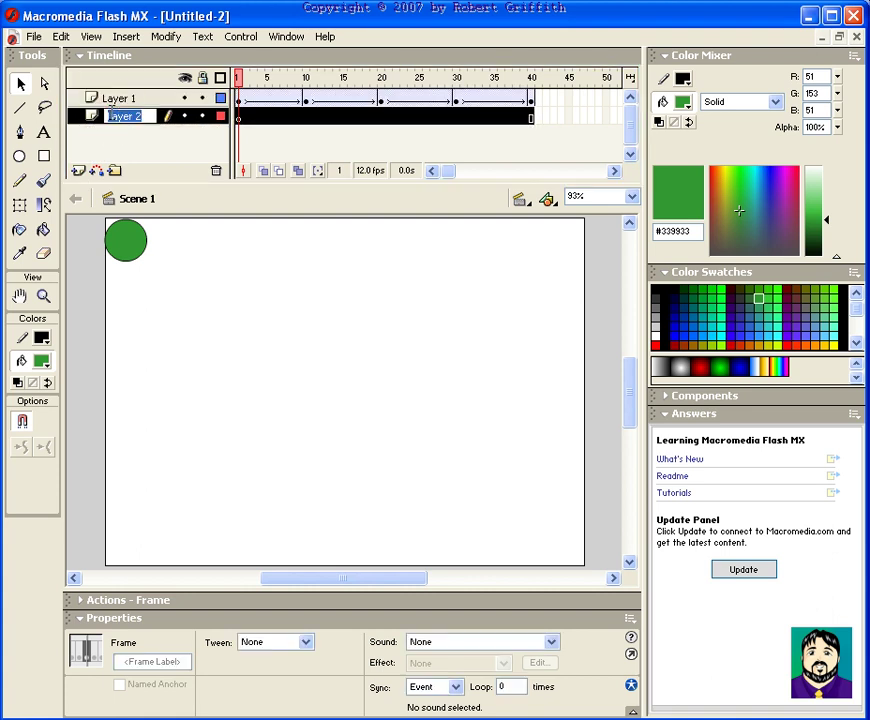
pyautogui.write('Background')
pyautogui.press('Return')
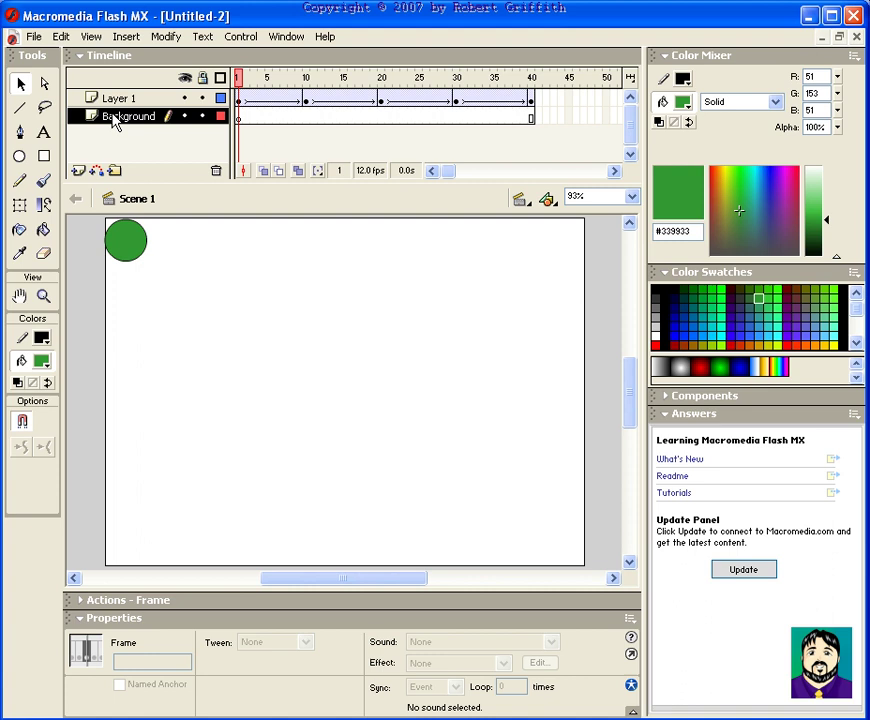
# Step: Draw a light grey #CCCCCC rectangle covering the whole stage
pyautogui.click(44, 160)
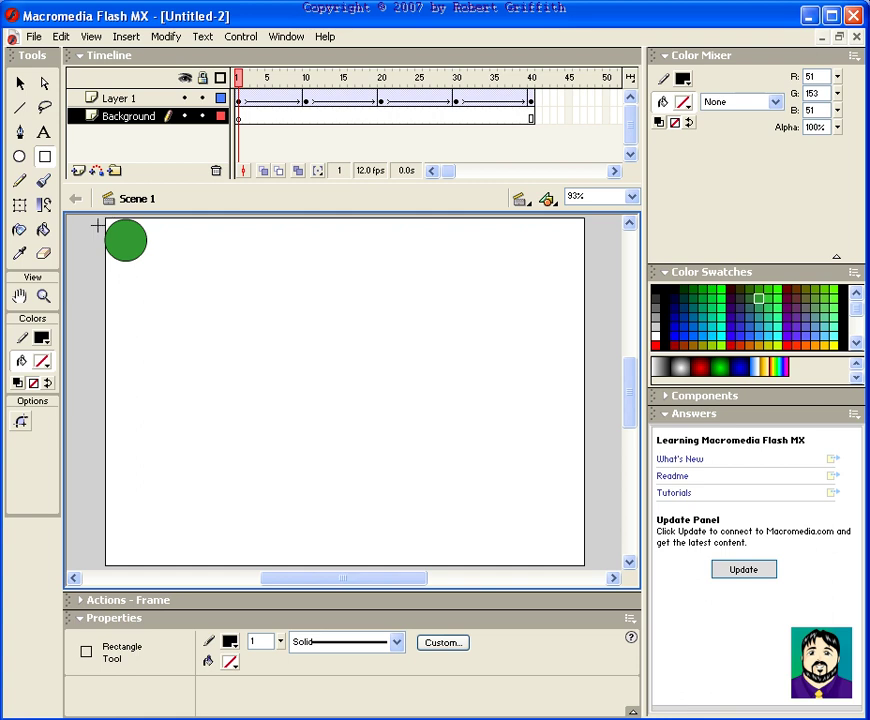
pyautogui.click(43, 361)
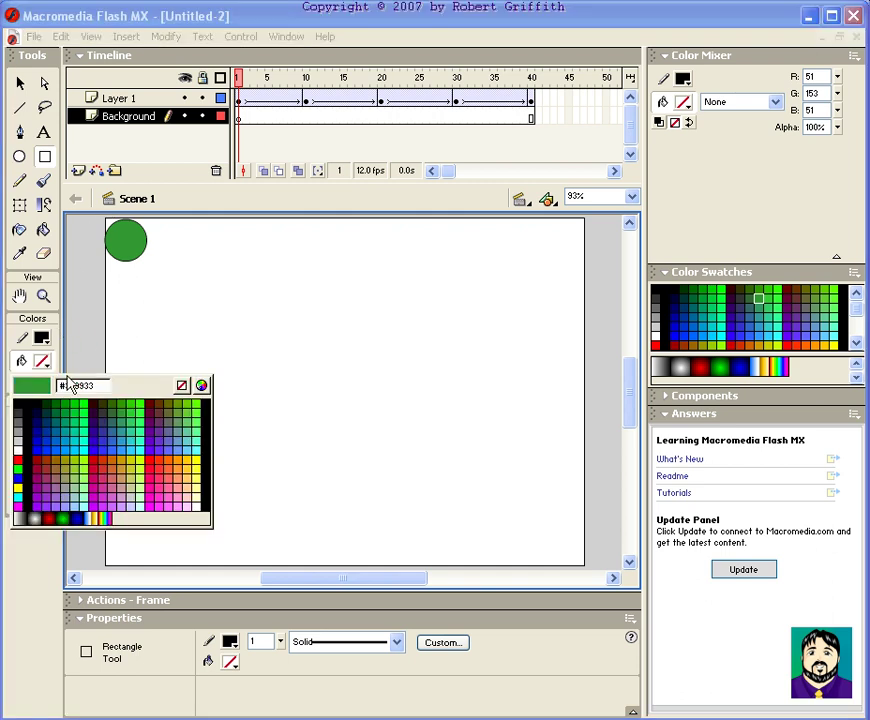
pyautogui.click(19, 438)
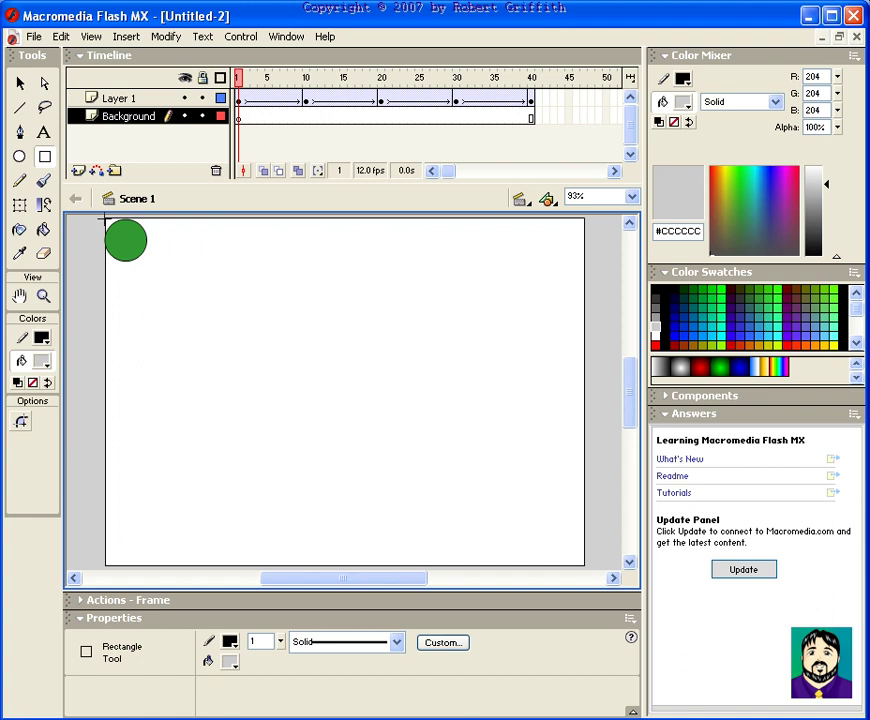
pyautogui.moveTo(105, 217); pyautogui.dragTo(586, 566)
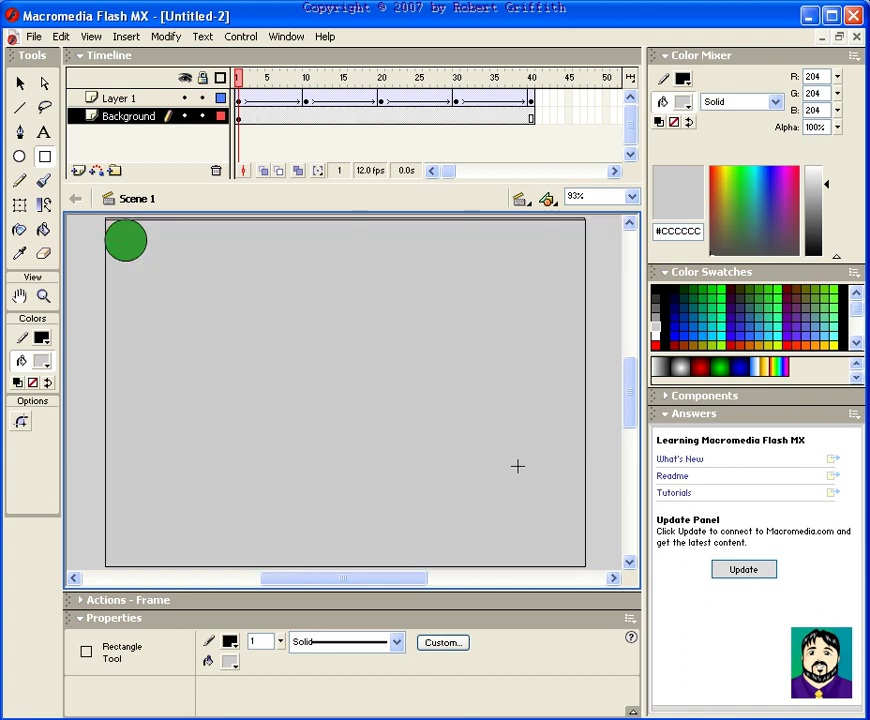
pyautogui.hotkey('ctrl', 'Return')
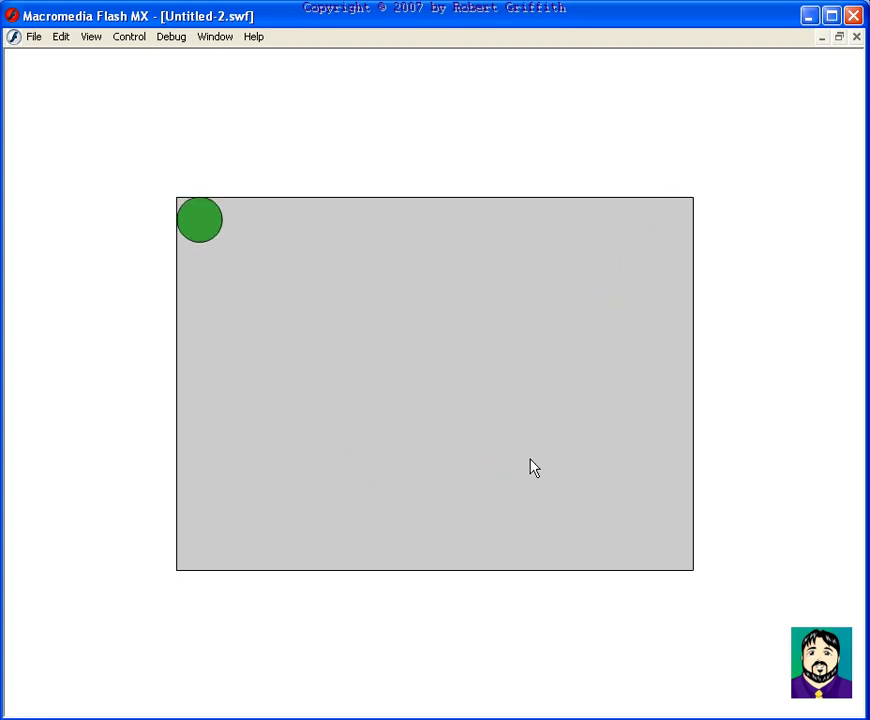
pyautogui.click(857, 38)
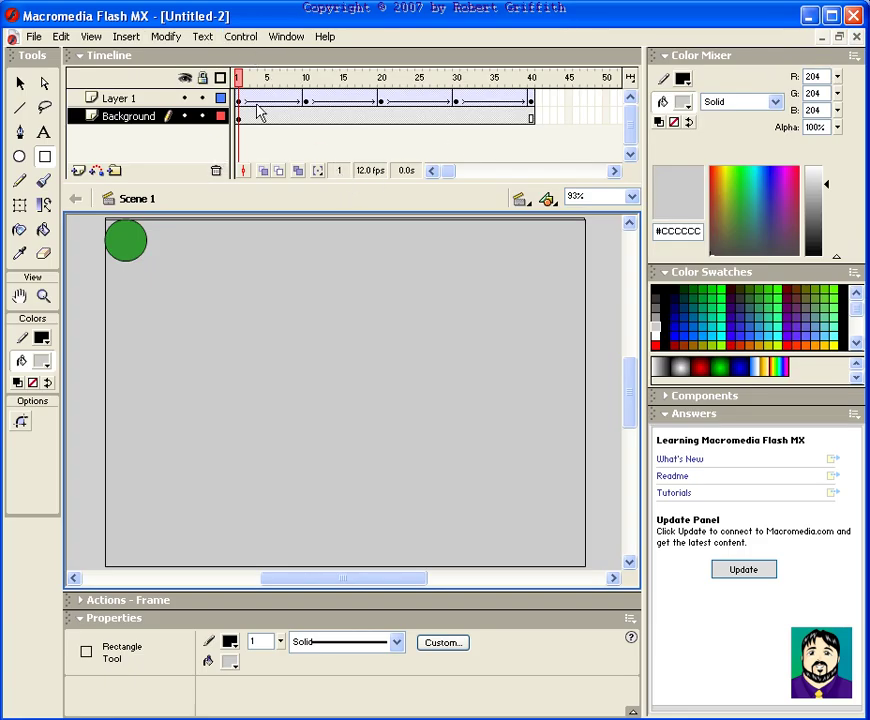
# Step: Open the Sounds common library, reposition and enlarge it, and preview Brick Drops
pyautogui.click(286, 37)
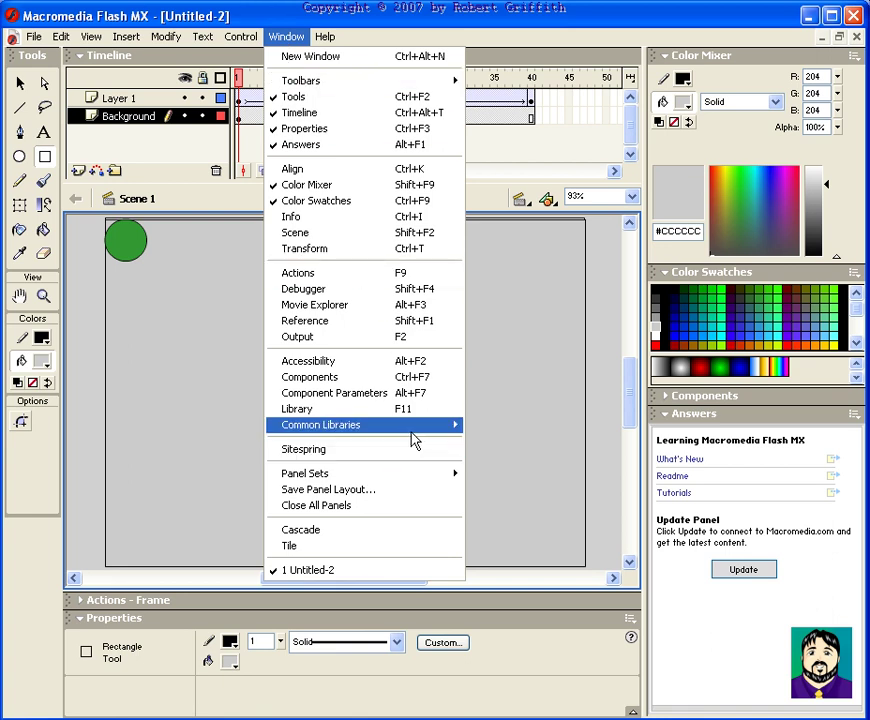
pyautogui.moveTo(365, 425)
pyautogui.click(515, 463)
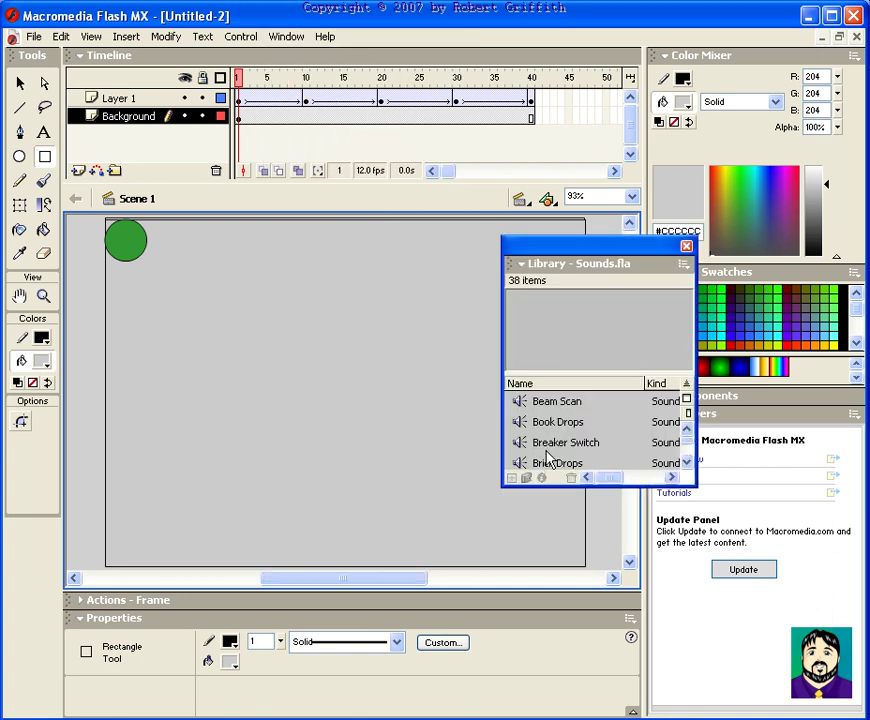
pyautogui.moveTo(577, 266); pyautogui.dragTo(750, 173)
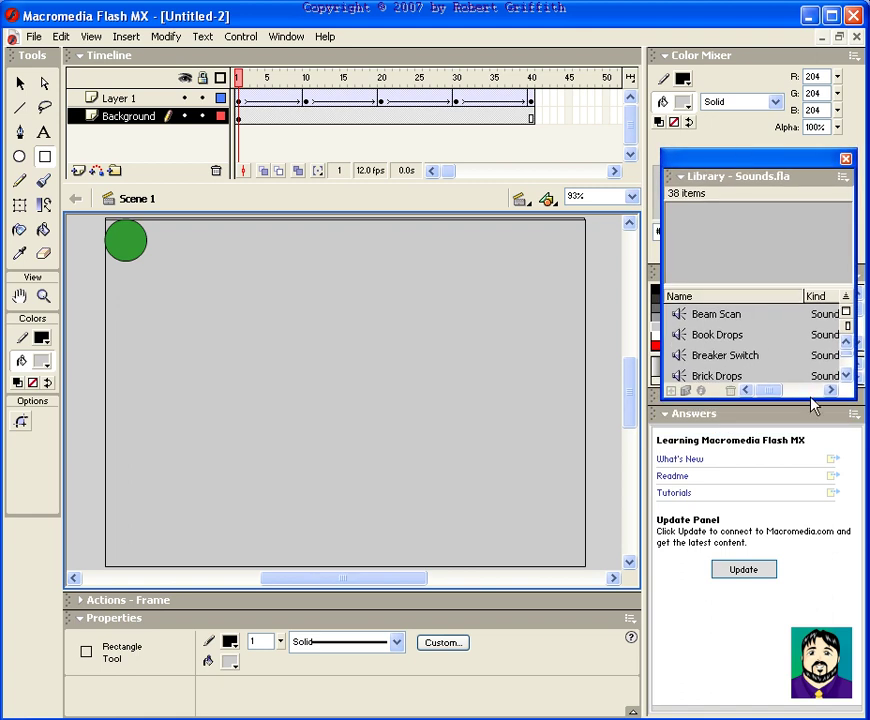
pyautogui.click(814, 390)
pyautogui.moveTo(814, 390)
pyautogui.mouseDown()
pyautogui.moveTo(777, 394)
pyautogui.moveTo(787, 527)
pyautogui.mouseUp()
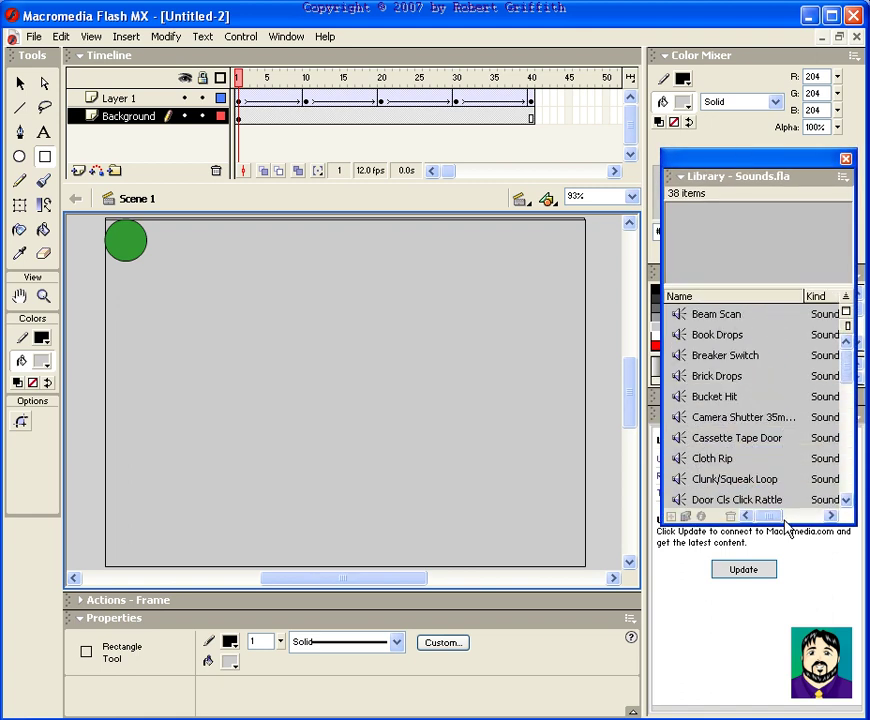
pyautogui.click(712, 376)
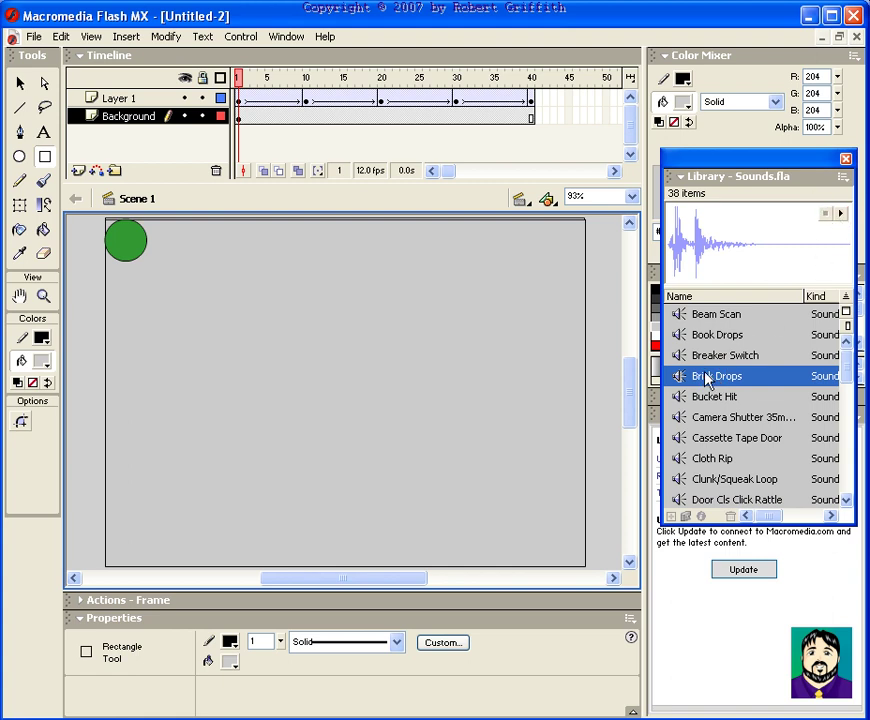
# Step: Attach the Brick Drops sound to Layer 1 keyframes at frames 10 and 30
pyautogui.click(305, 79)
pyautogui.click(305, 98)
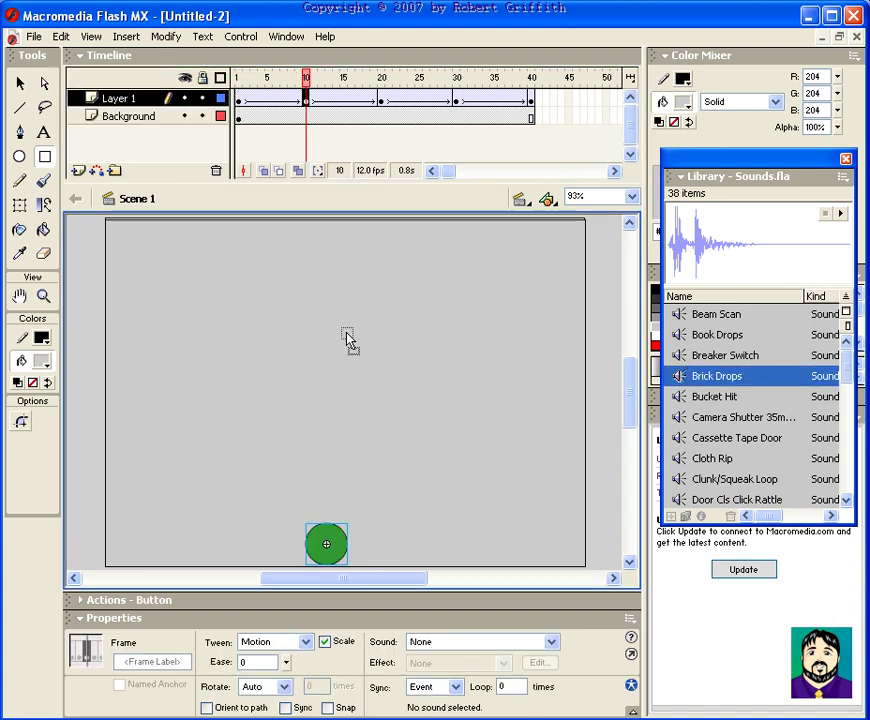
pyautogui.moveTo(686, 385); pyautogui.dragTo(347, 334)
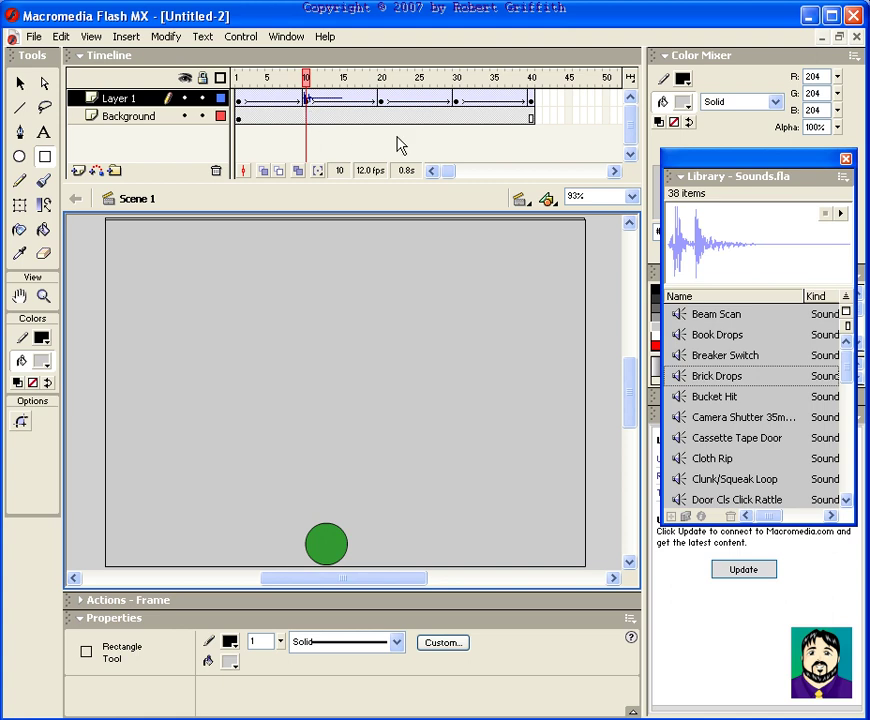
pyautogui.moveTo(306, 77); pyautogui.dragTo(450, 80)
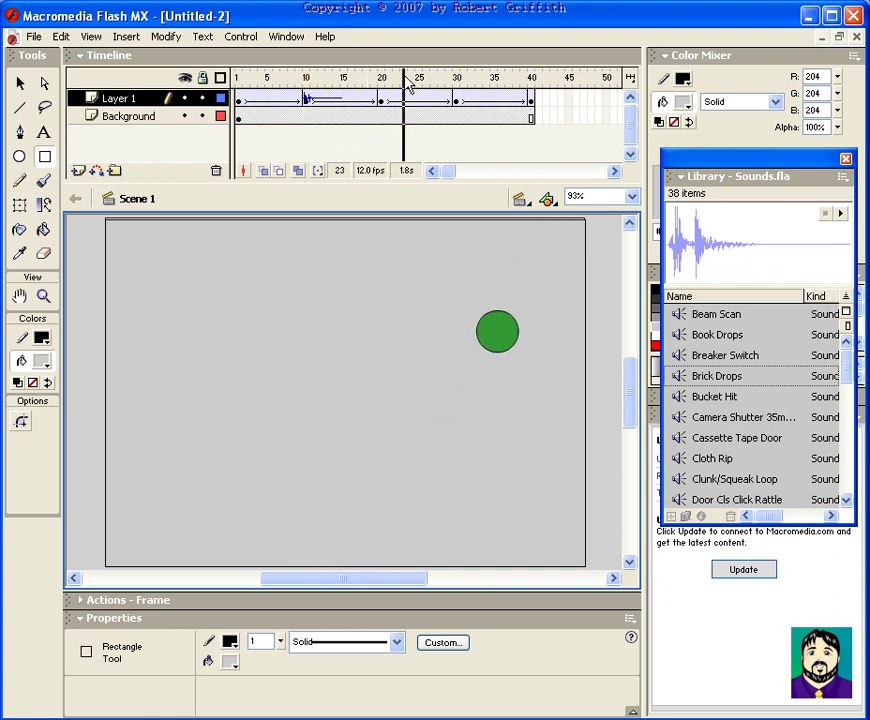
pyautogui.click(456, 99)
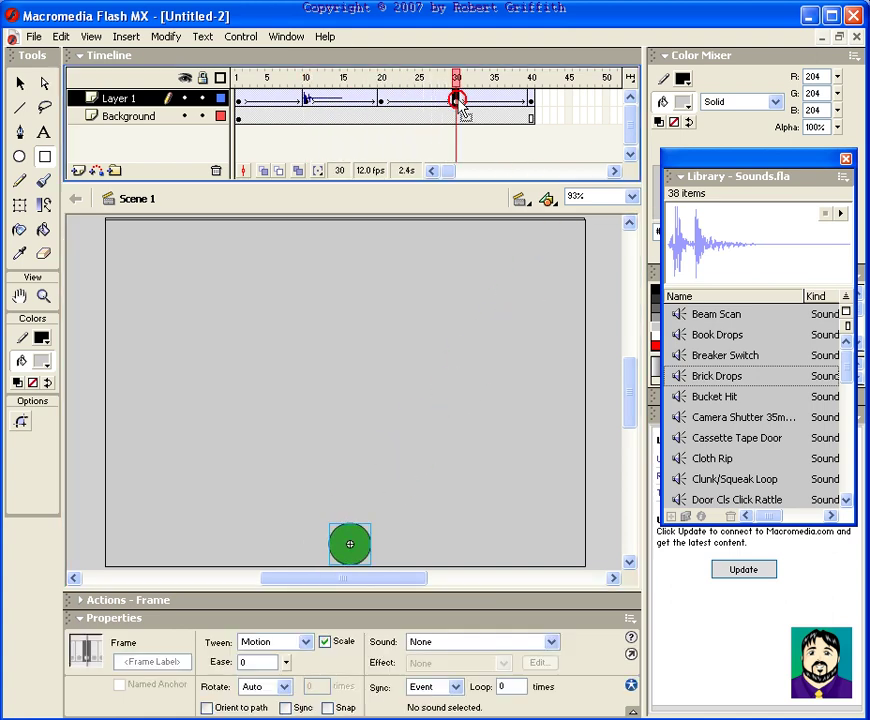
pyautogui.moveTo(685, 380); pyautogui.dragTo(369, 400)
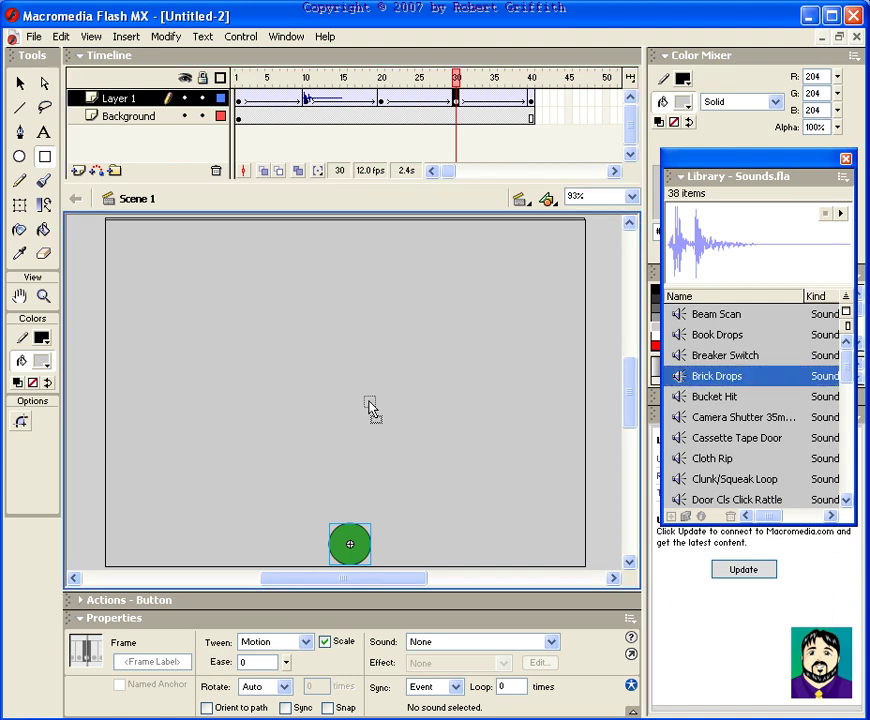
# Step: Test the movie with Ctrl+Enter, close the player, and play the test again
pyautogui.hotkey('ctrl', 'Return')
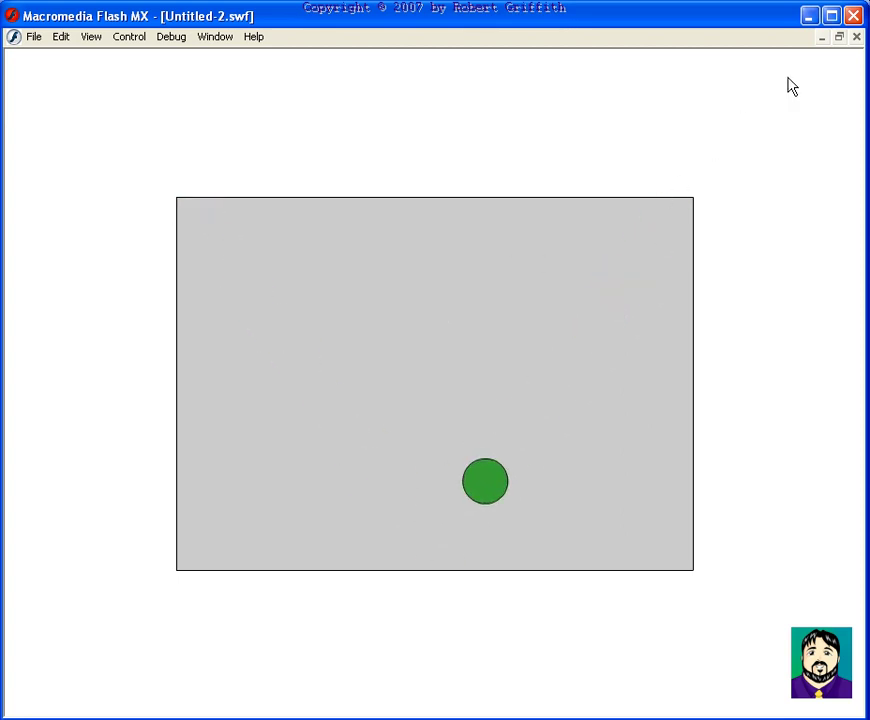
pyautogui.click(855, 38)
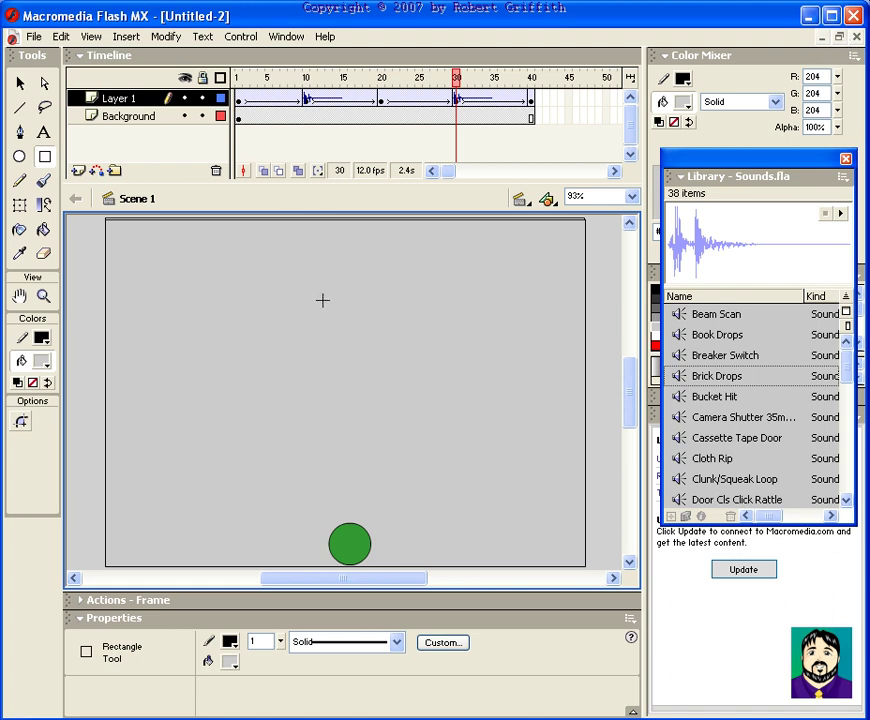
pyautogui.hotkey('ctrl', 'Return')
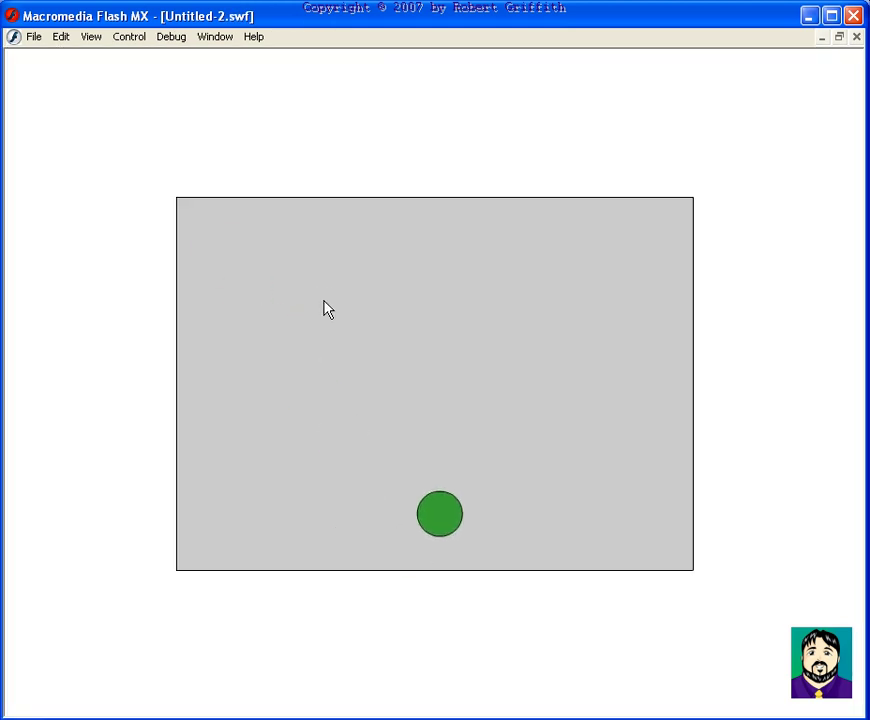